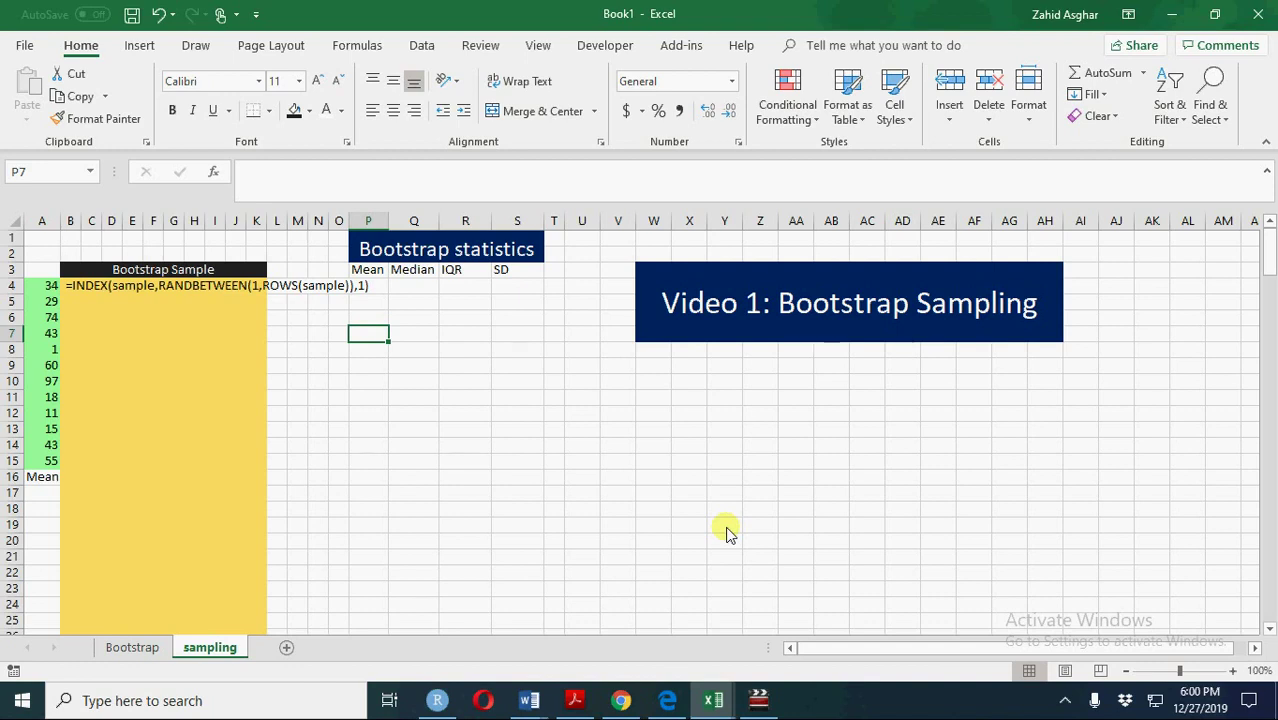
Step: Review the Bootstrap sheet, then select the original sample values in column A and check their range name
{"action": "left_click", "coordinate": [152, 648], "text": "ctrl"}
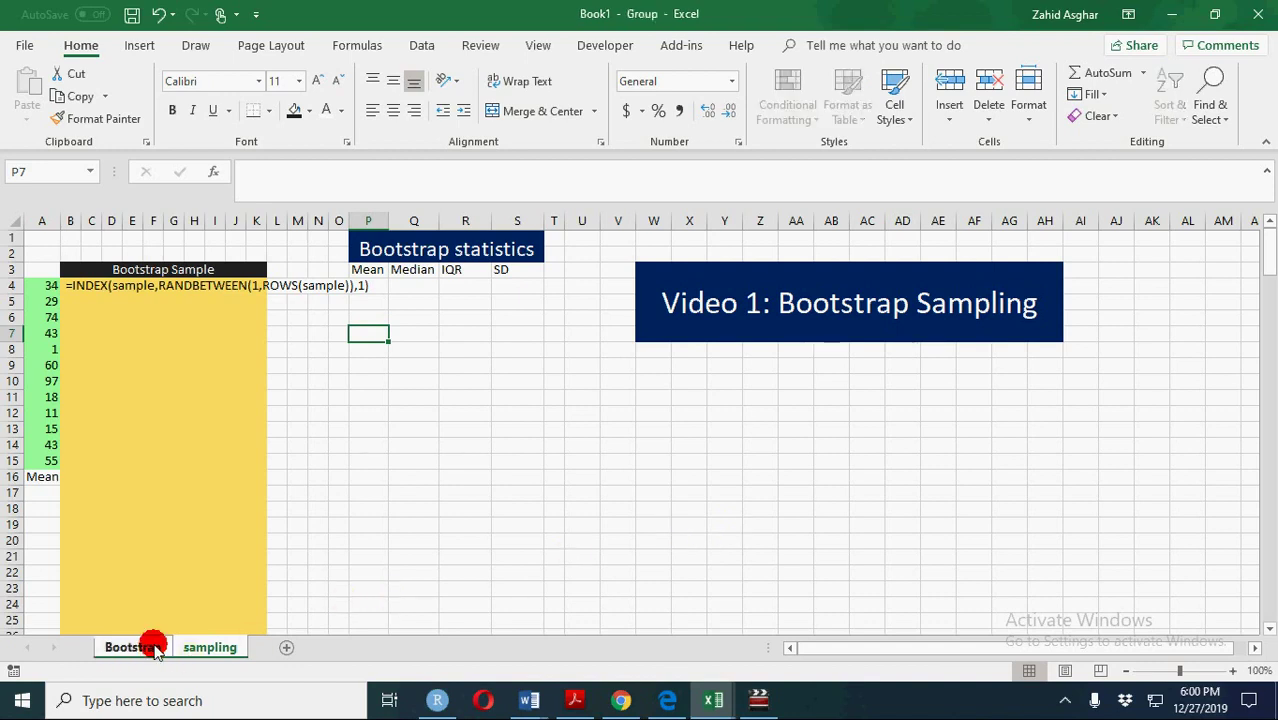
{"action": "left_click", "coordinate": [152, 648]}
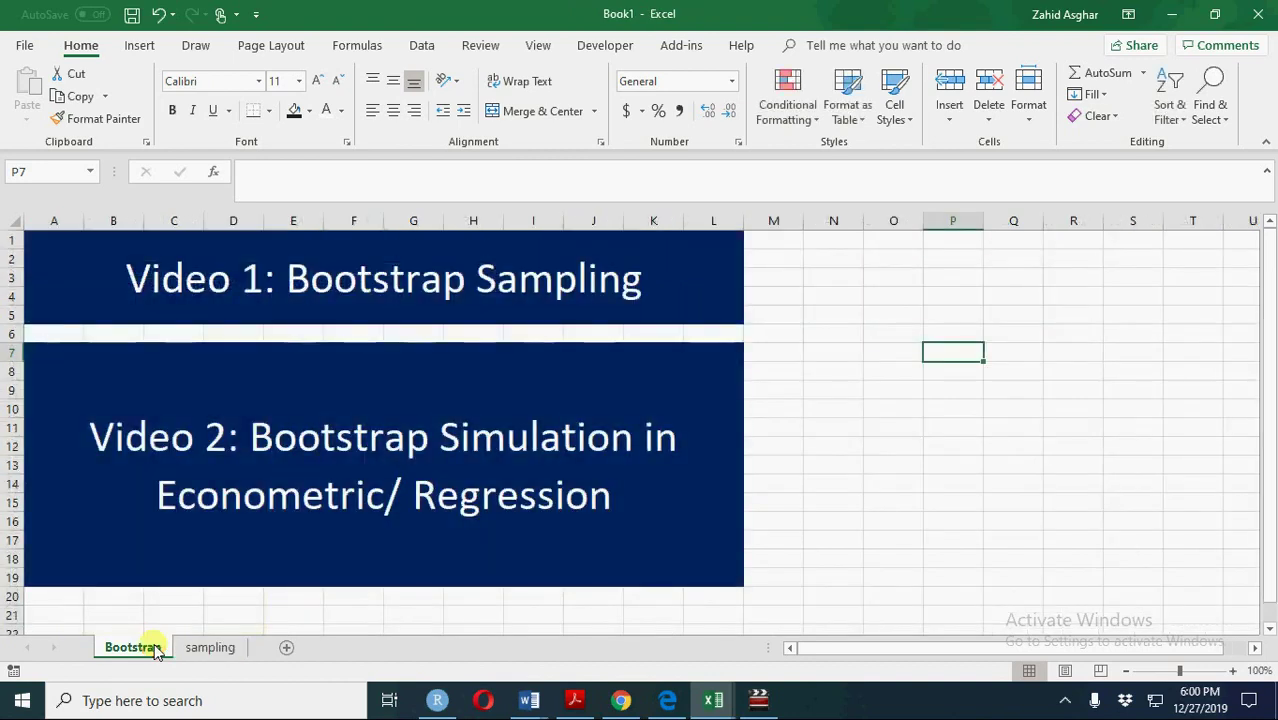
{"action": "left_click", "coordinate": [207, 649]}
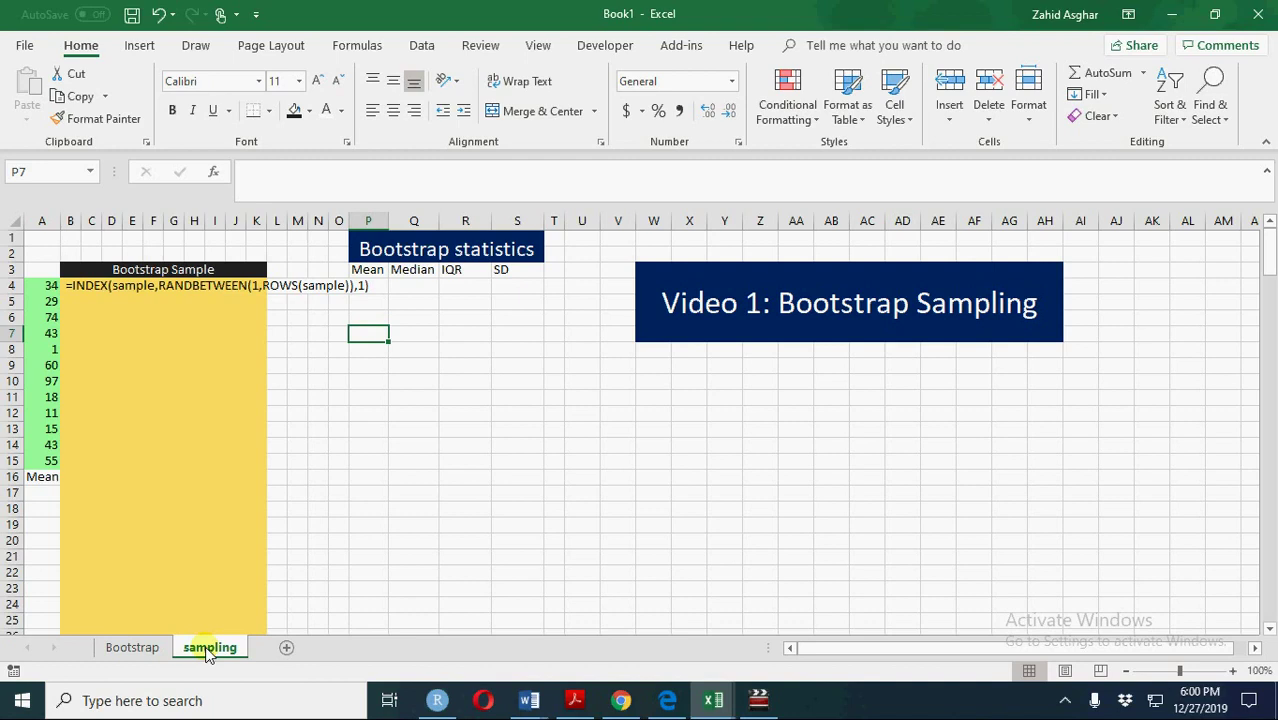
{"action": "left_click", "coordinate": [48, 290]}
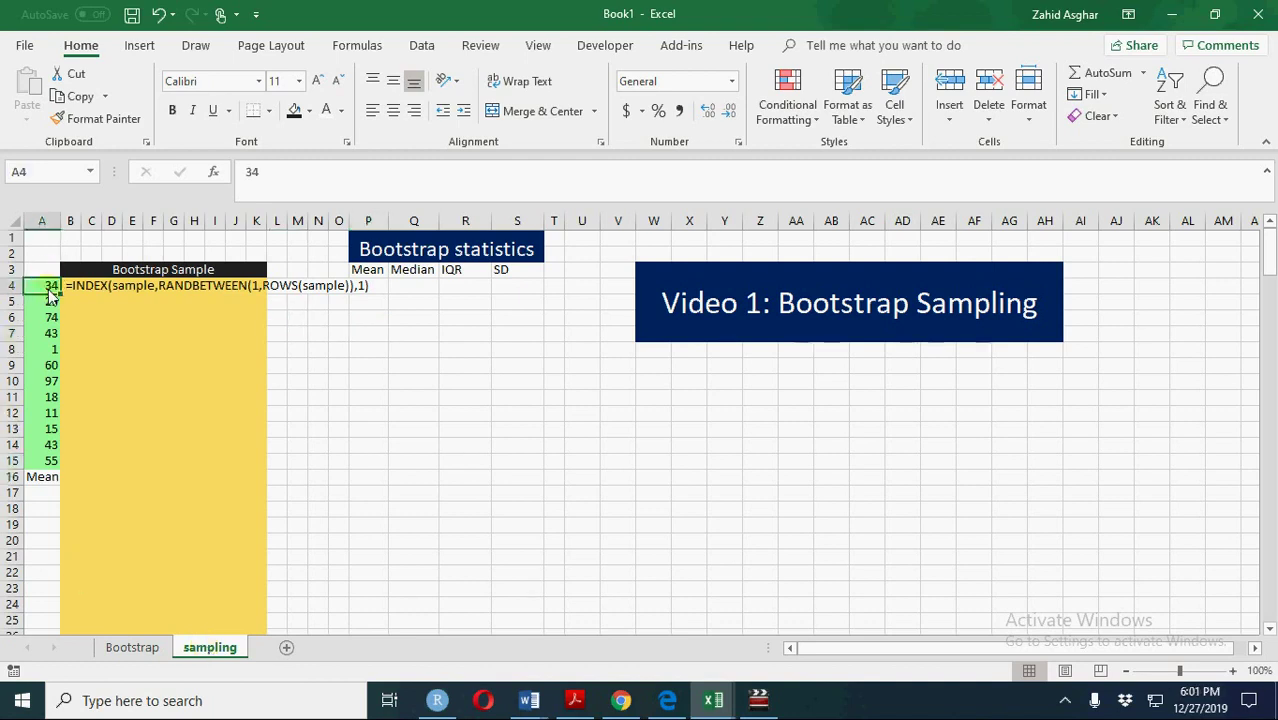
{"action": "left_click_drag", "start_coordinate": [50, 293], "coordinate": [47, 463]}
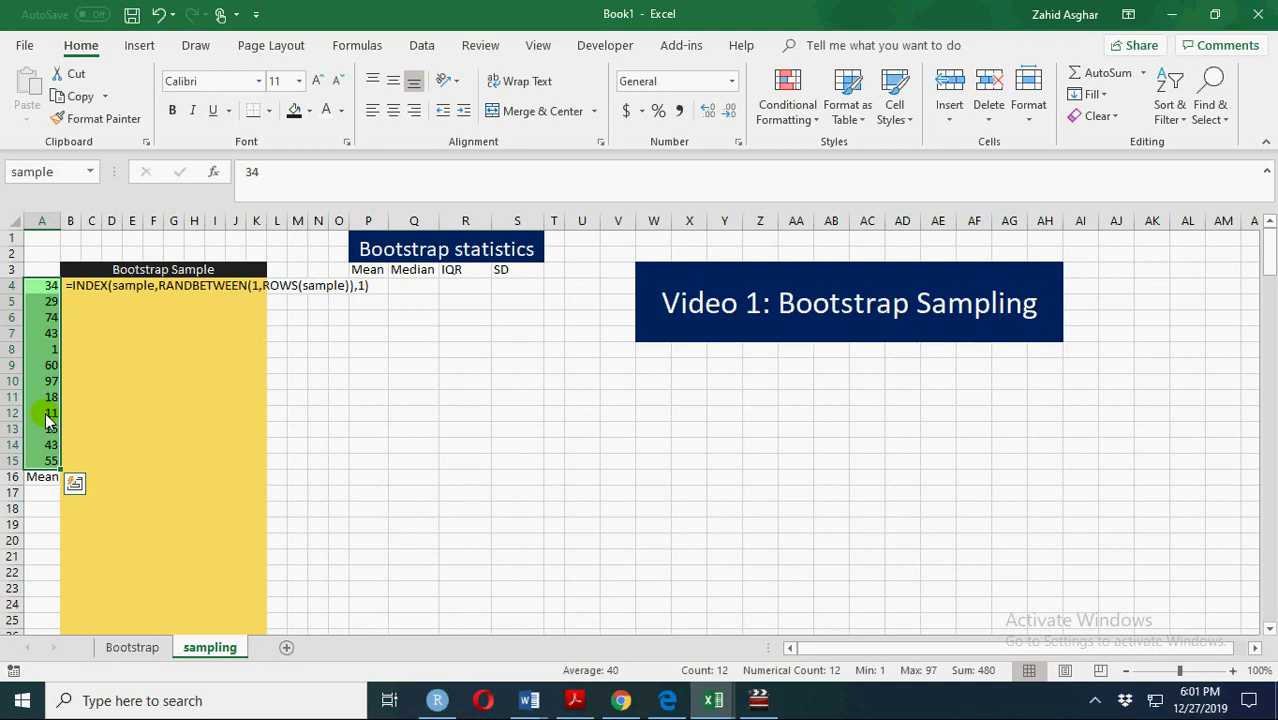
{"action": "left_click", "coordinate": [66, 173]}
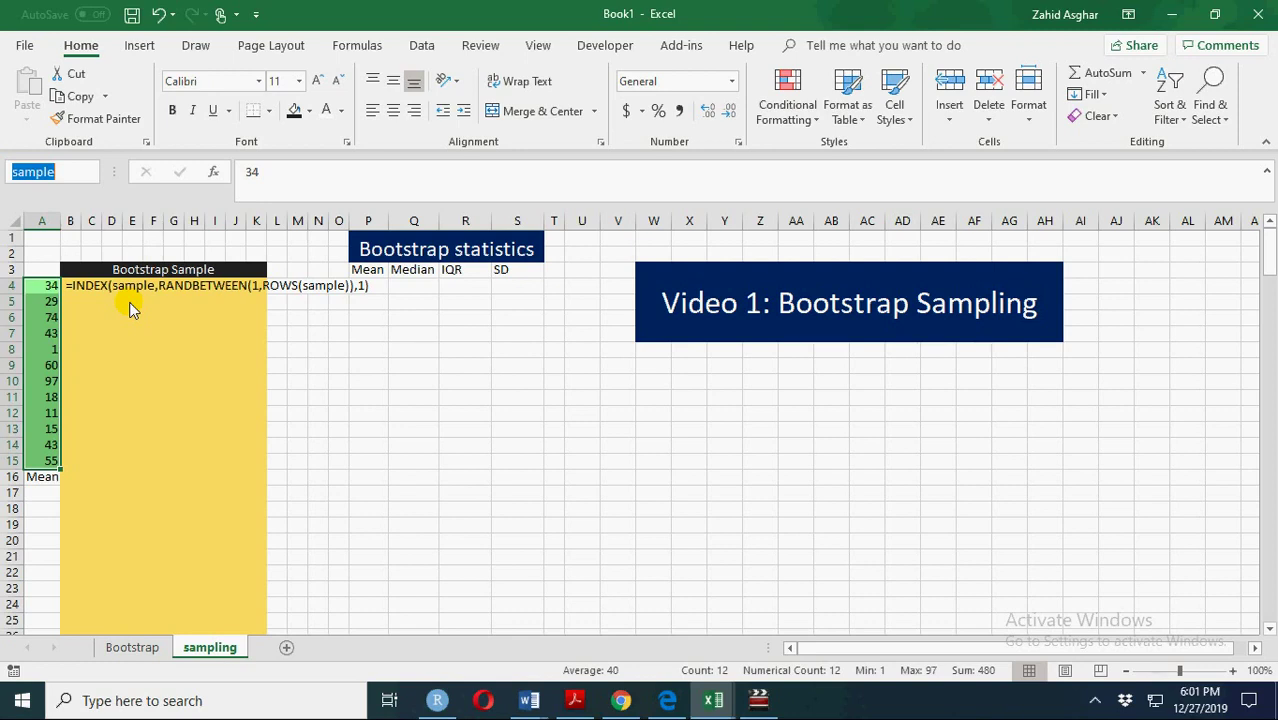
Step: Re-enter the INDEX/RANDBETWEEN resampling formula in B4 so it draws a random sample value
{"action": "left_click", "coordinate": [80, 290]}
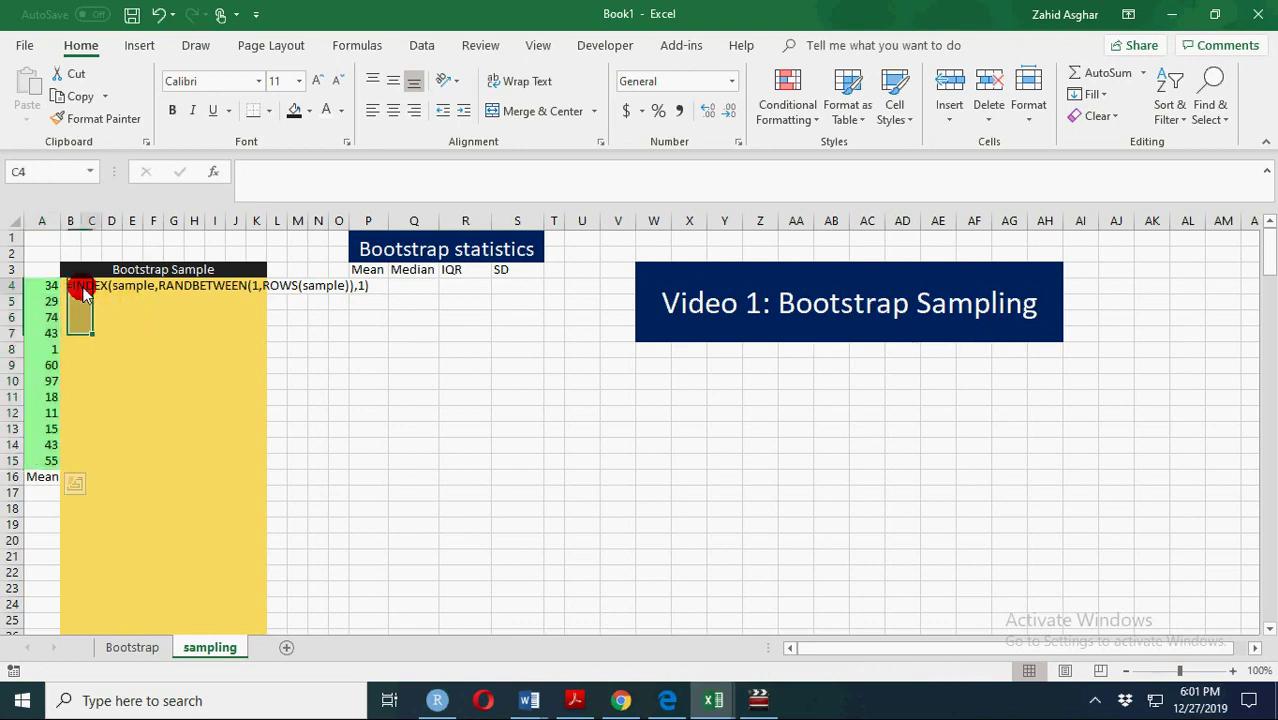
{"action": "left_click", "coordinate": [73, 289]}
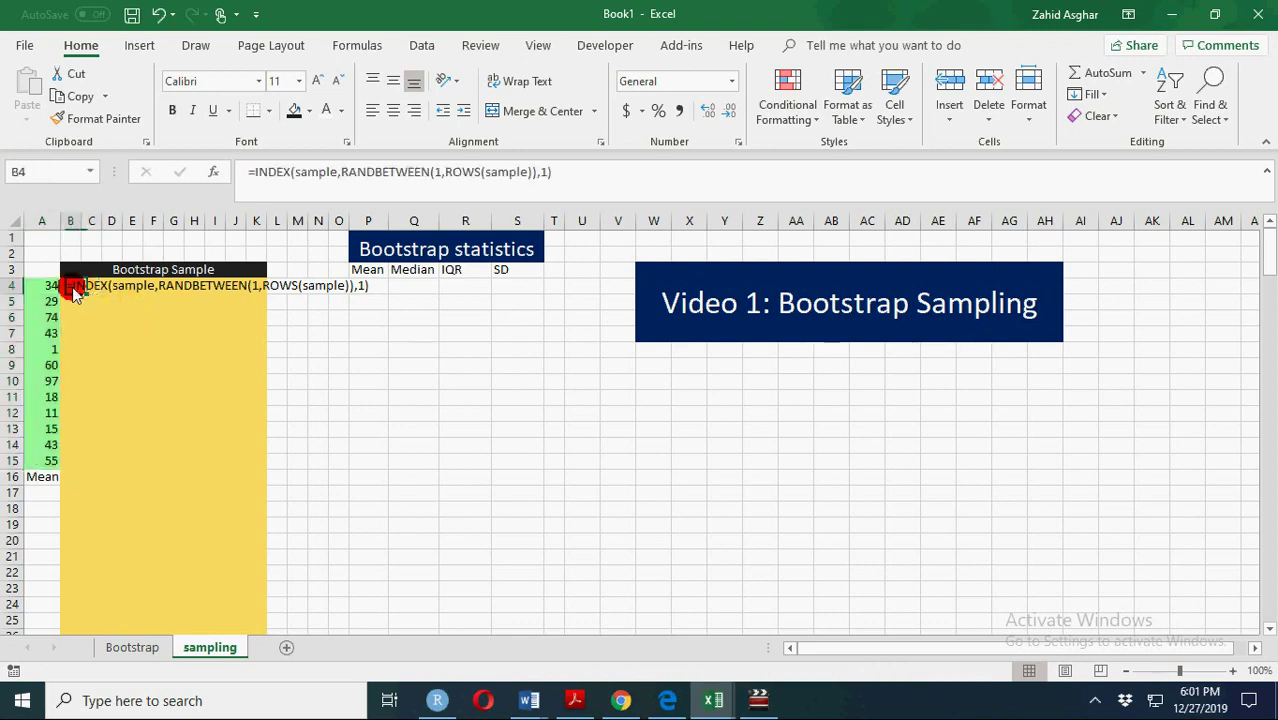
{"action": "left_click", "coordinate": [251, 178]}
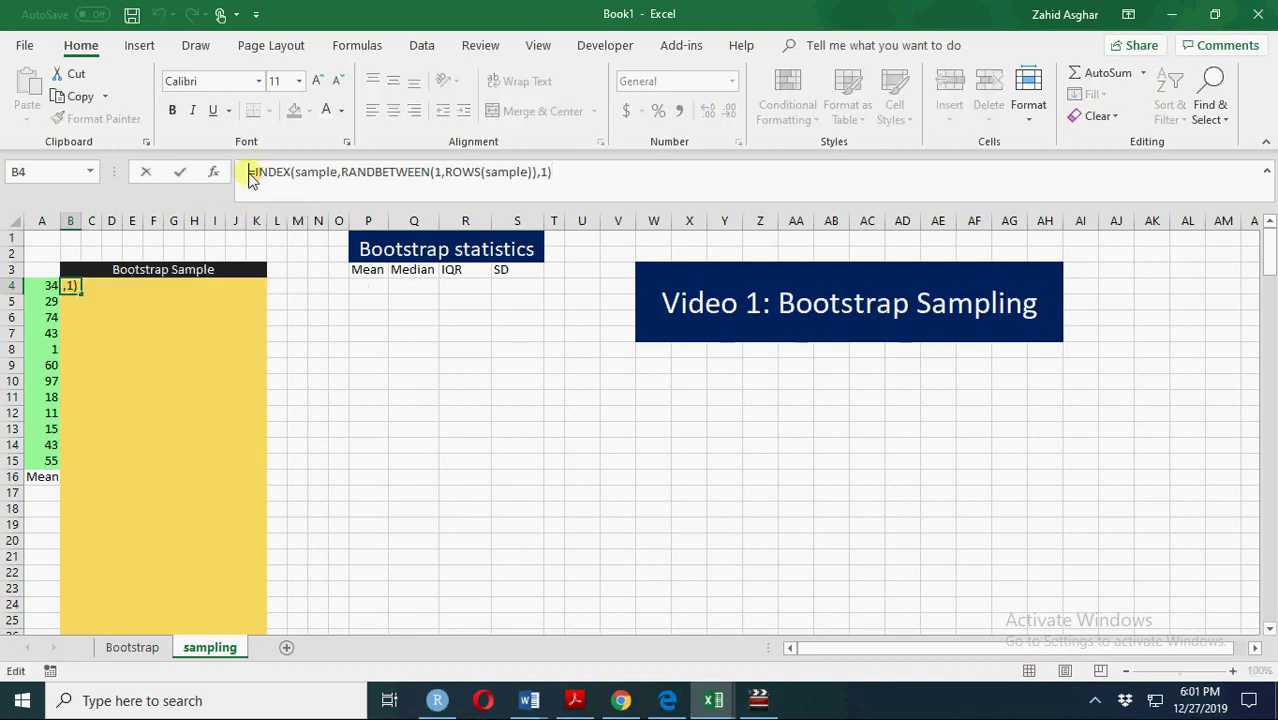
{"action": "key", "text": "Return"}
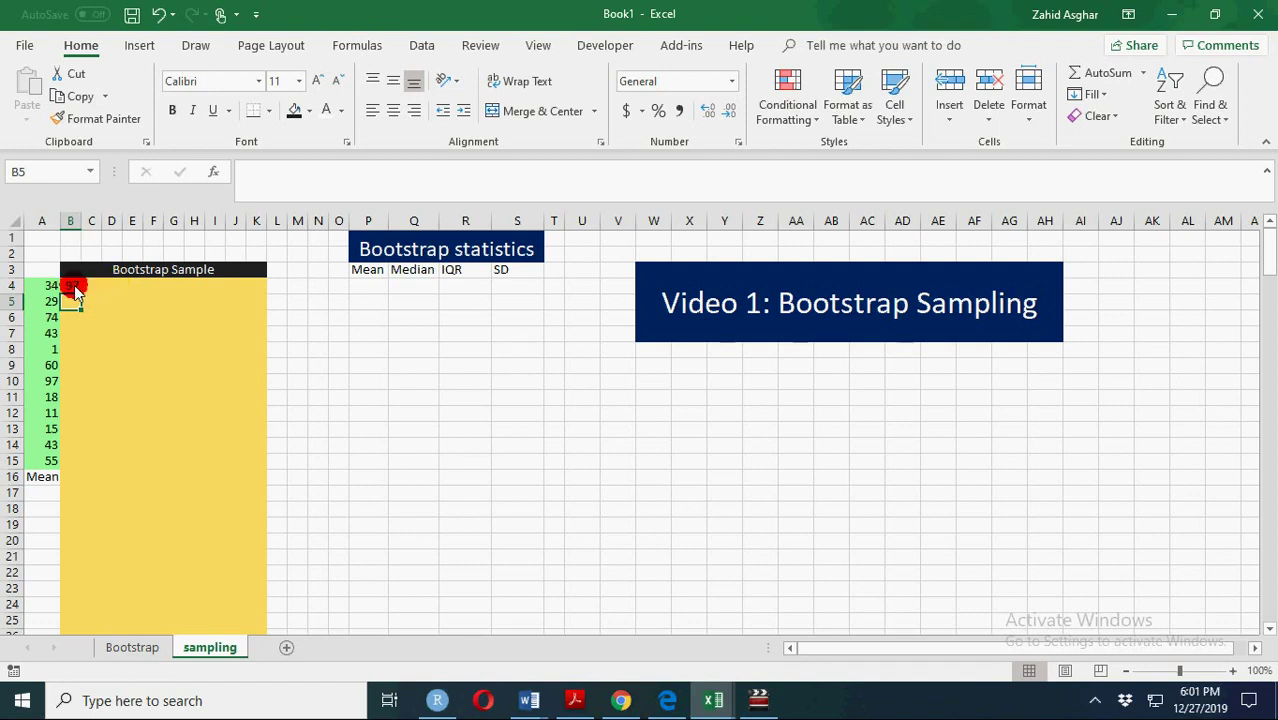
Step: Fill the B4 resampling formula across to K4 and down to row 203
{"action": "left_click", "coordinate": [76, 288]}
{"action": "left_click_drag", "start_coordinate": [82, 295], "coordinate": [166, 287]}
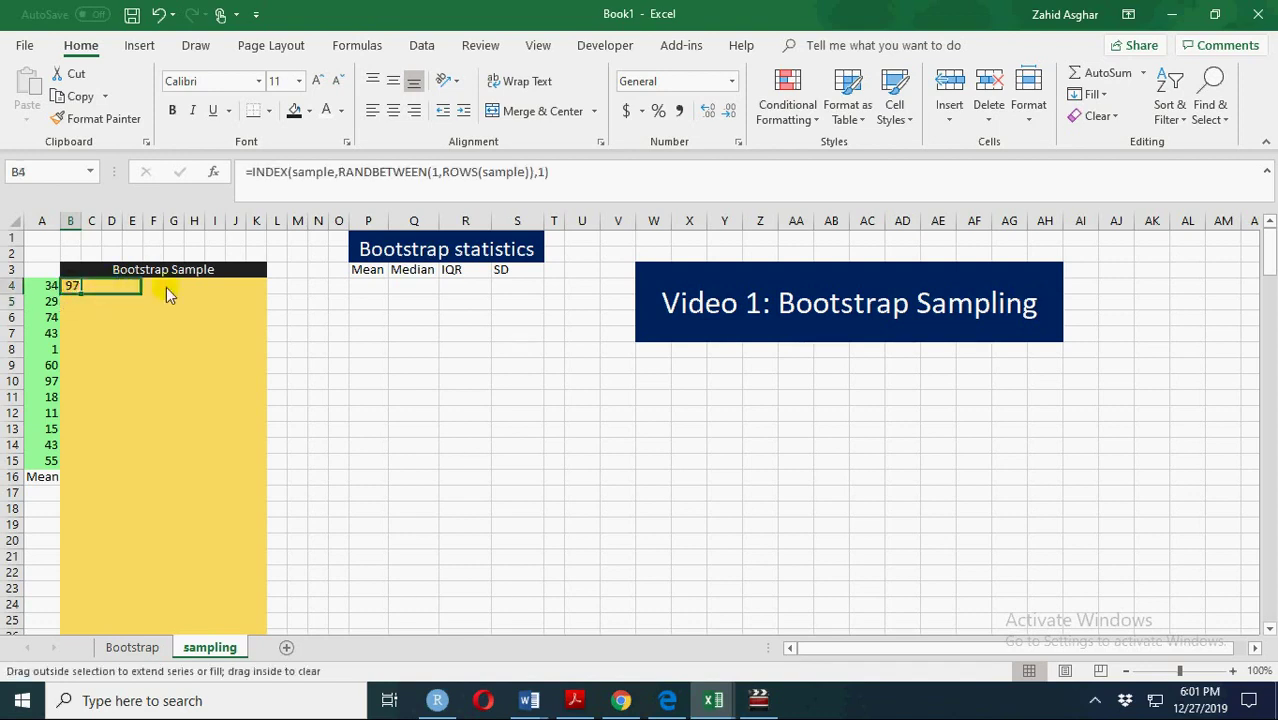
{"action": "left_click_drag", "start_coordinate": [265, 290], "coordinate": [266, 292]}
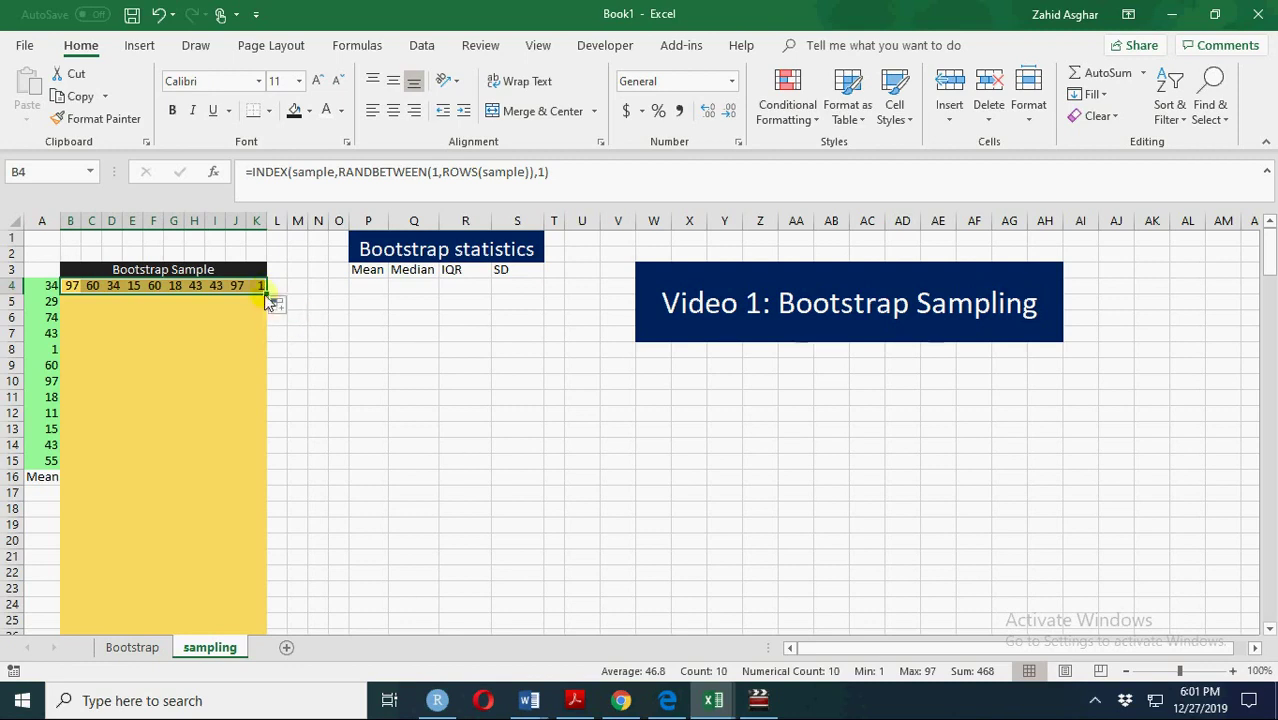
{"action": "left_click_drag", "start_coordinate": [264, 294], "coordinate": [237, 584]}
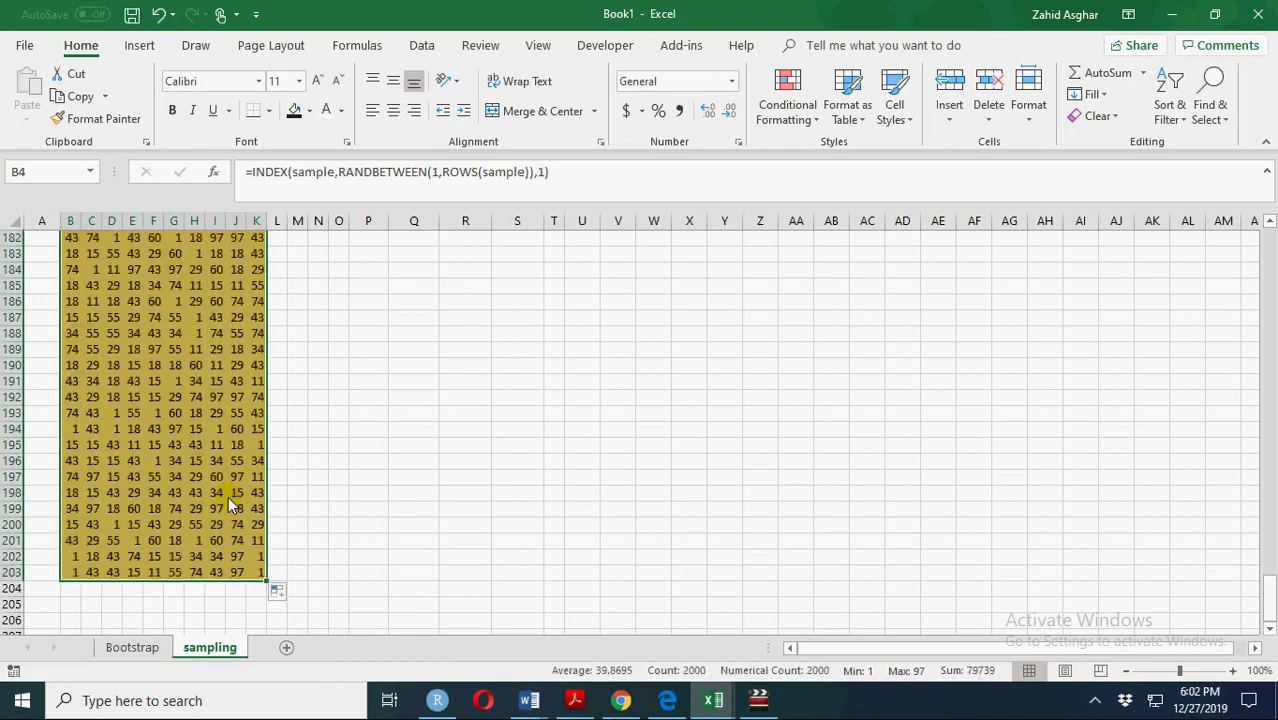
{"action": "left_click", "coordinate": [214, 466]}
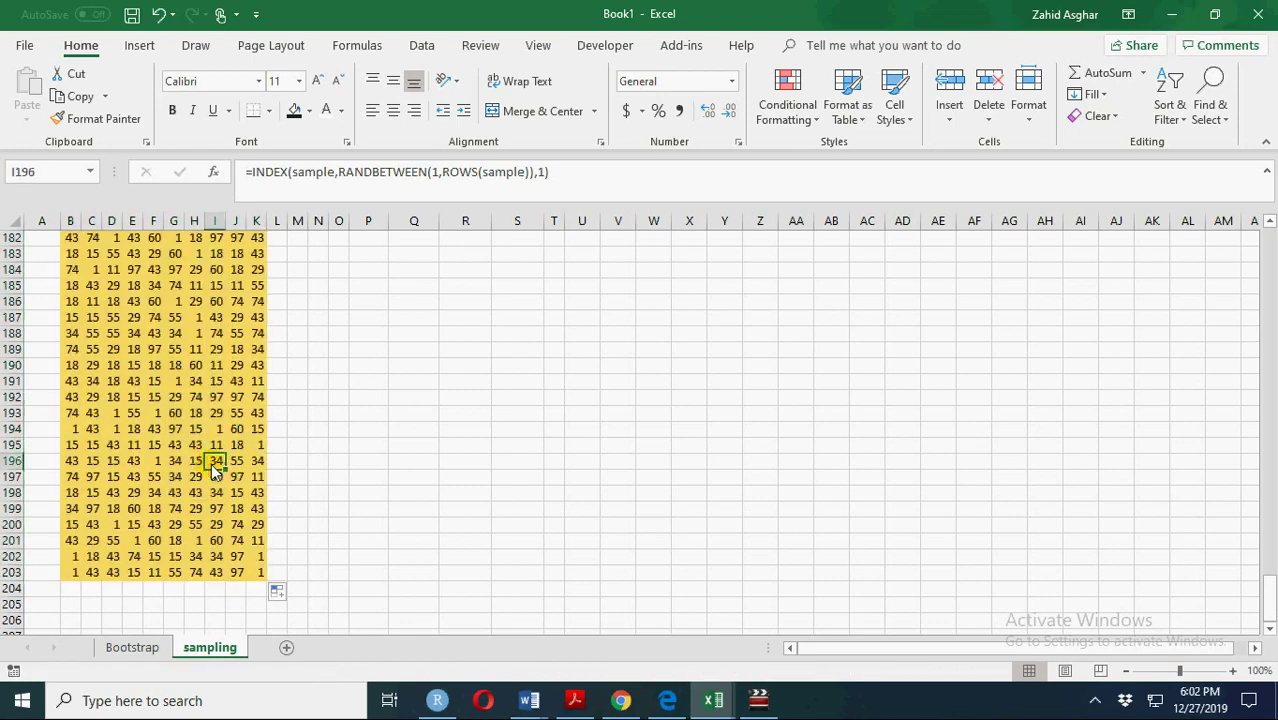
Step: Enter =AVERAGE(B4:K4) in P4 and fill it down to P203 for 200 bootstrap means
{"action": "key", "text": "ctrl+Up"}
{"action": "key", "text": "ctrl+Up"}
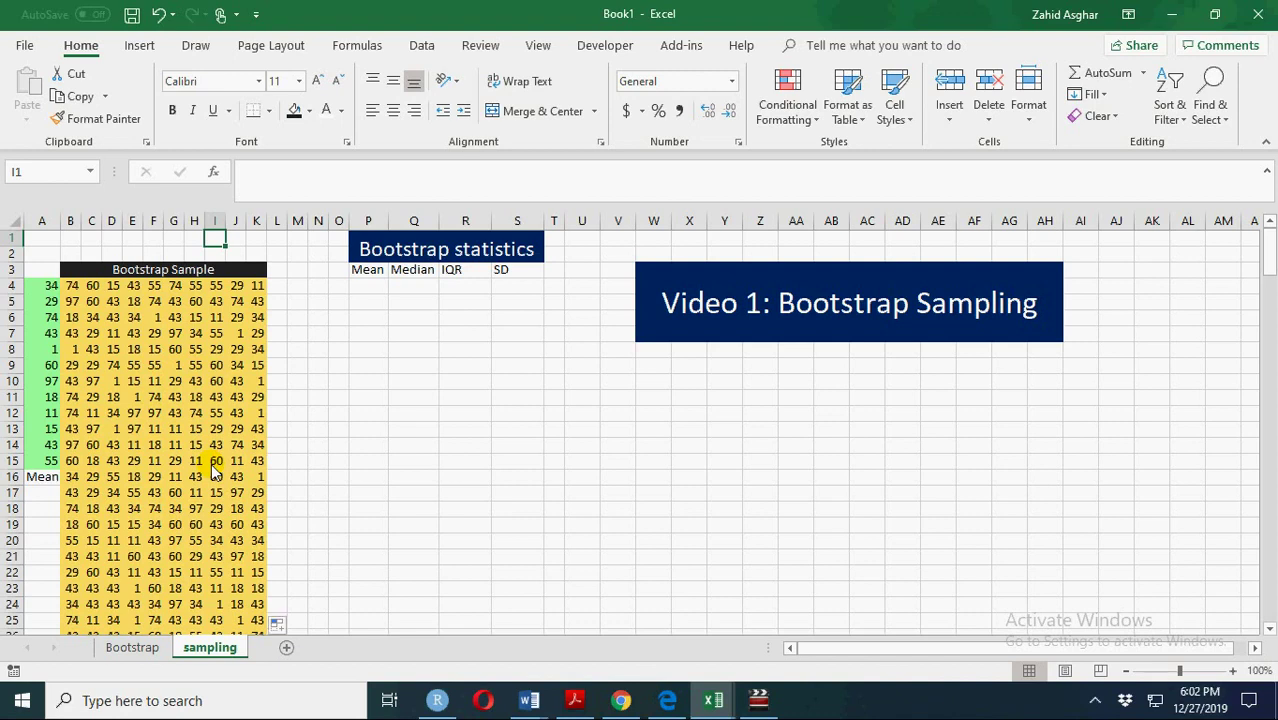
{"action": "left_click", "coordinate": [368, 290]}
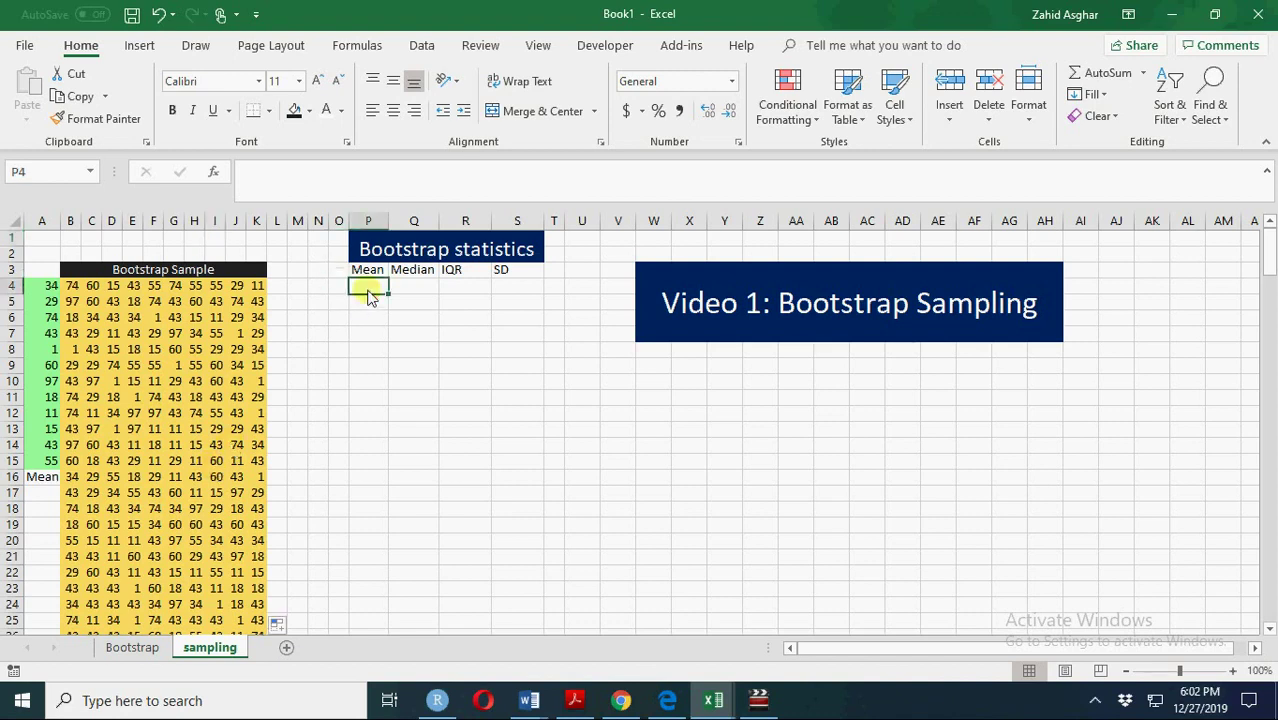
{"action": "type", "text": "=aver"}
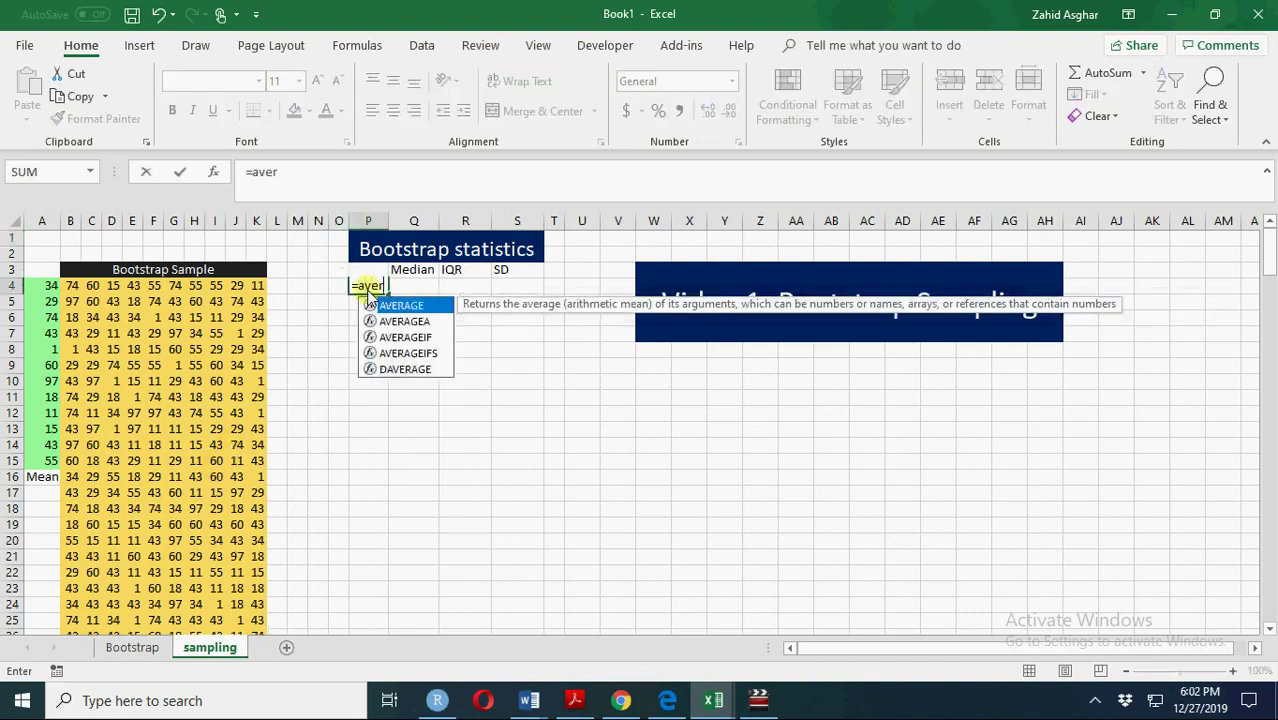
{"action": "key", "text": "Tab"}
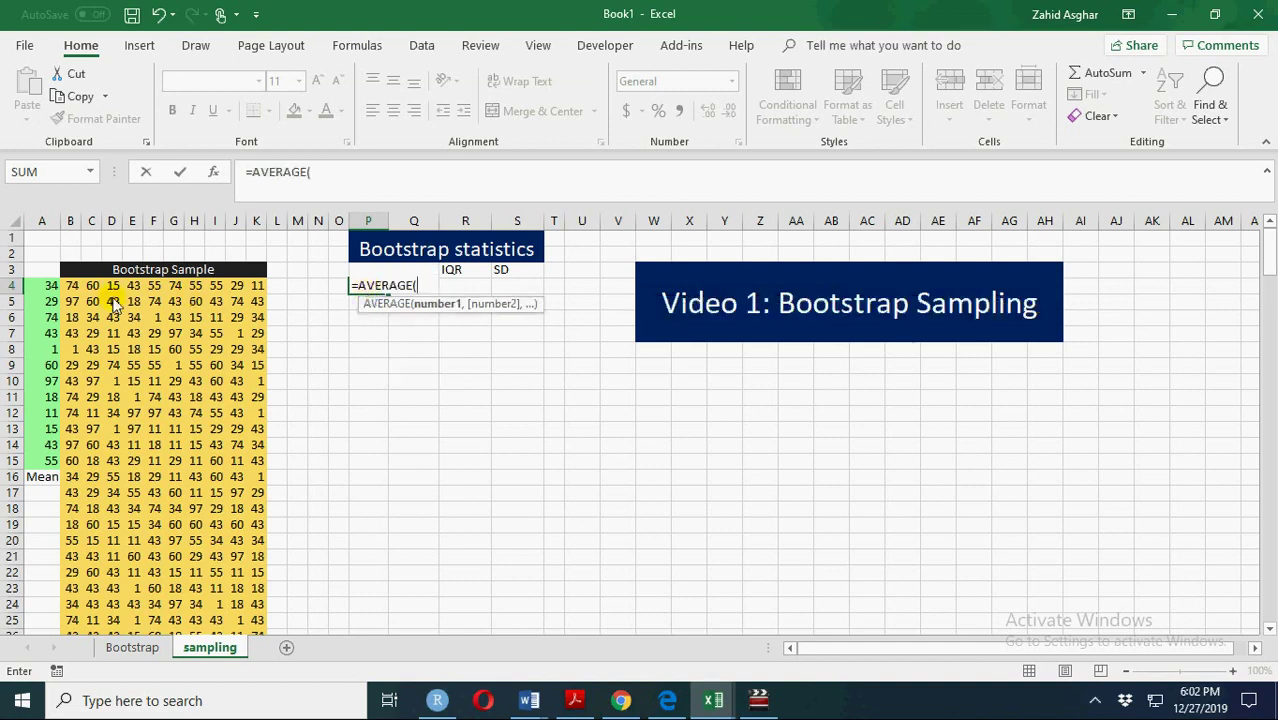
{"action": "left_click_drag", "start_coordinate": [74, 290], "coordinate": [265, 290]}
{"action": "type", "text": ")"}
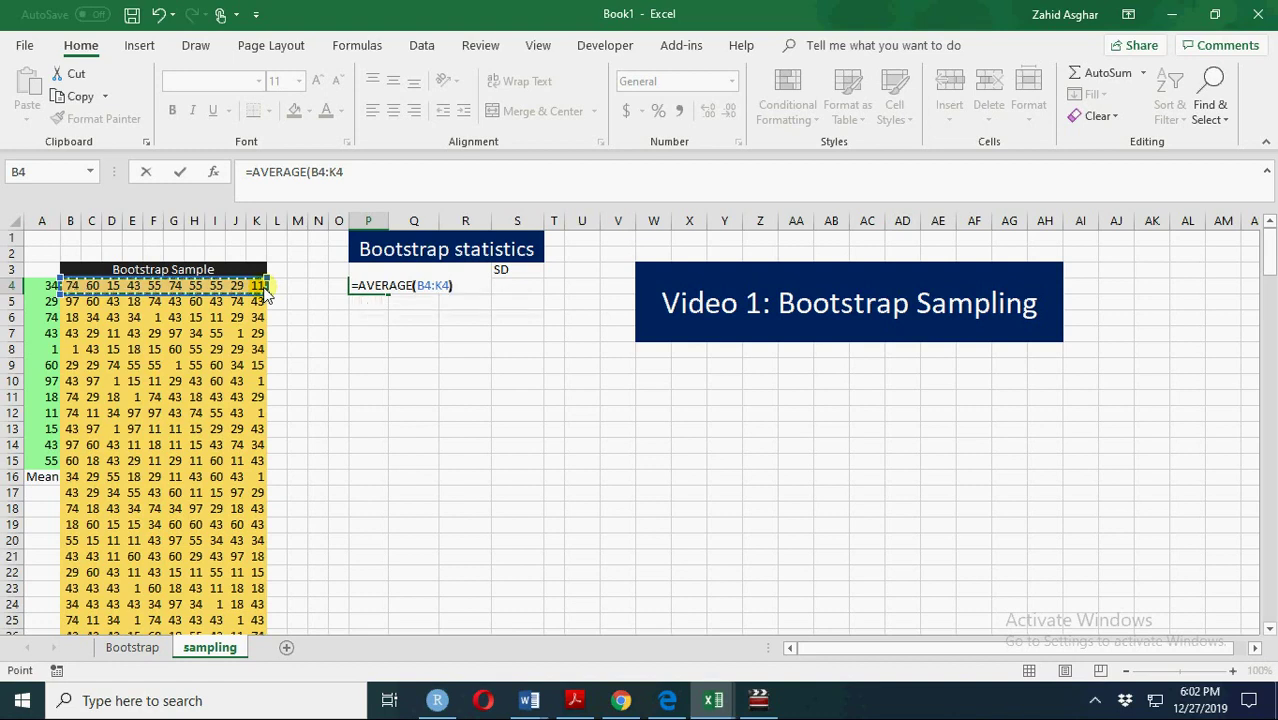
{"action": "key", "text": "Return"}
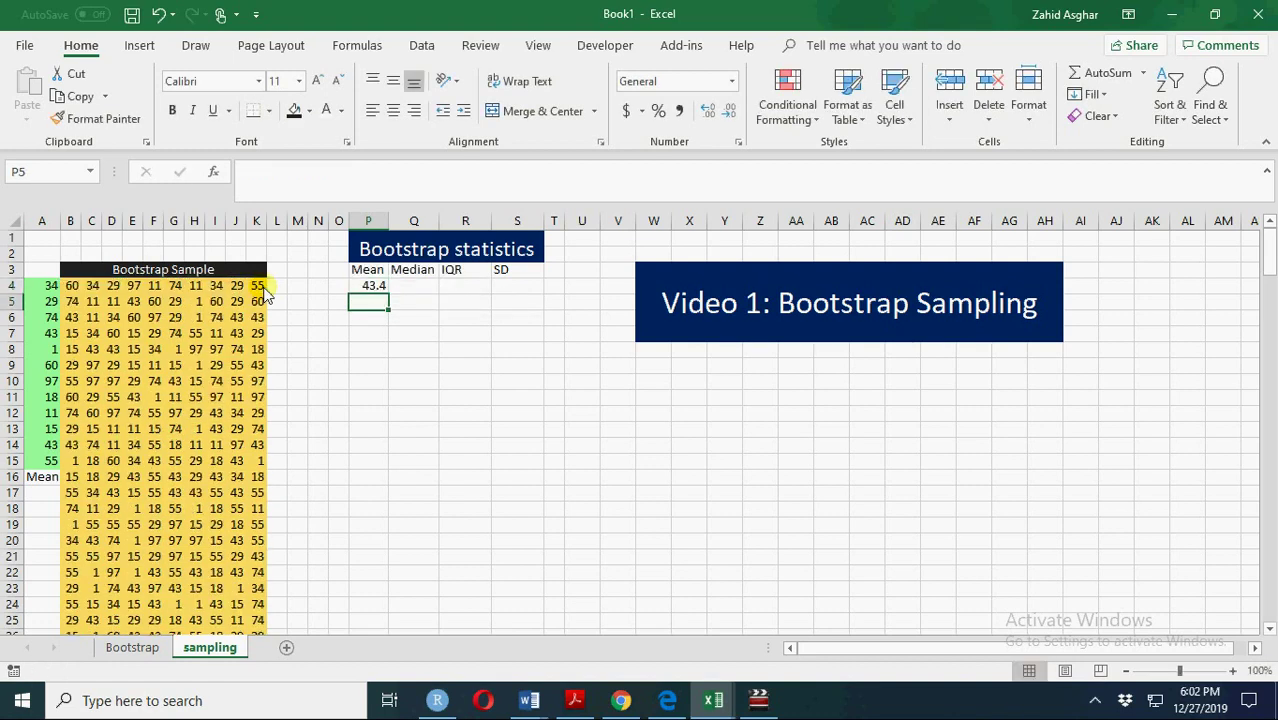
{"action": "left_click", "coordinate": [383, 287]}
{"action": "left_click_drag", "start_coordinate": [390, 302], "coordinate": [370, 606]}
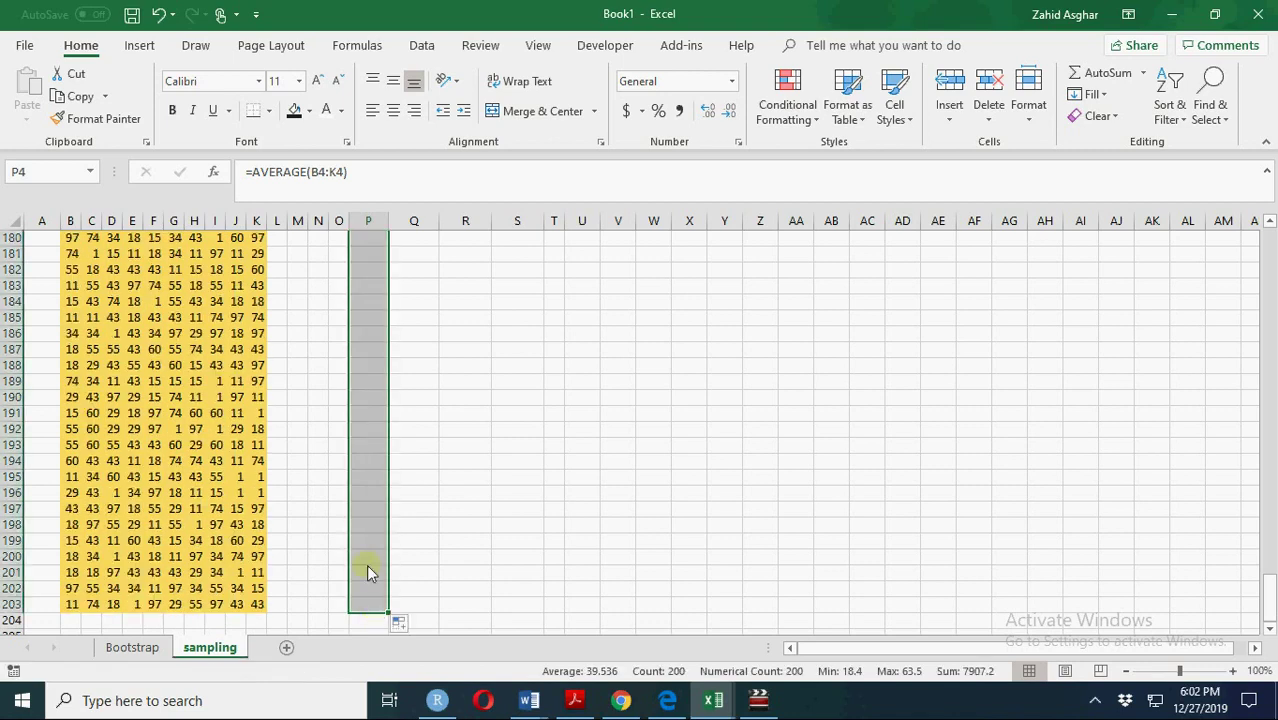
{"action": "left_click", "coordinate": [371, 318]}
{"action": "key", "text": "ctrl+Up"}
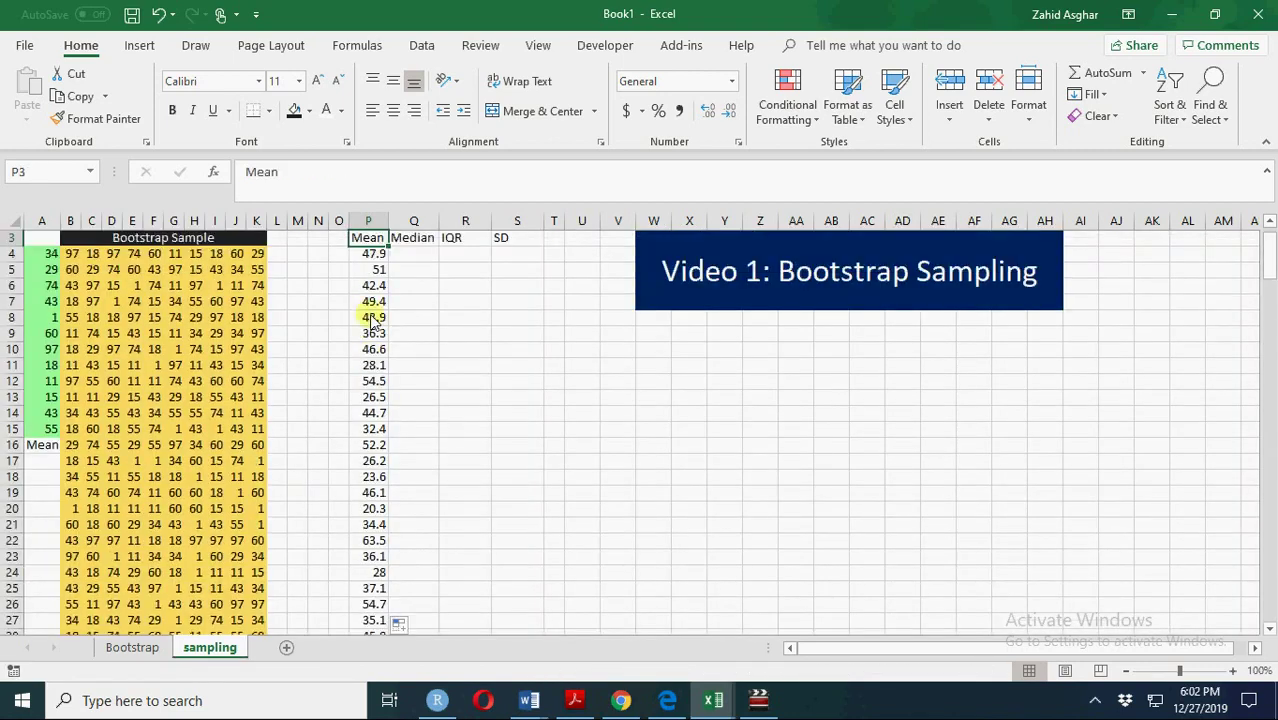
Step: Enter =MEDIAN(B4:K4) in Q4 and fill it down column Q
{"action": "left_click", "coordinate": [420, 256]}
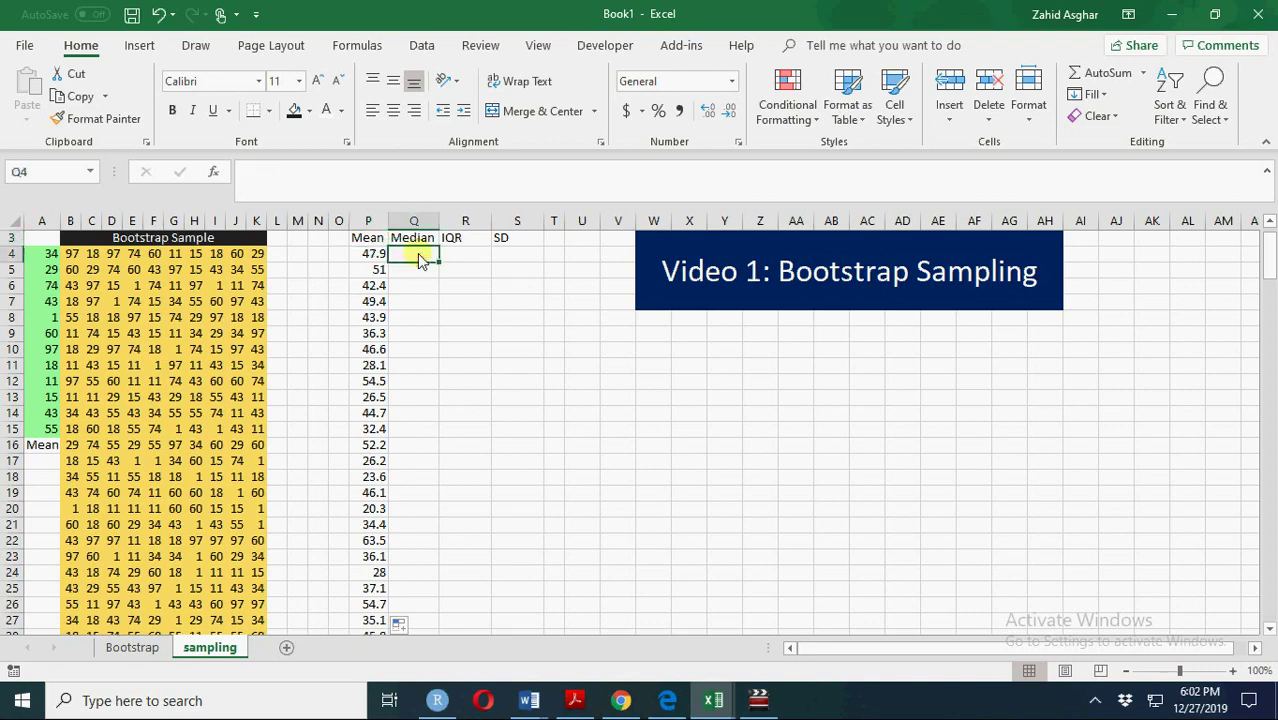
{"action": "type", "text": "=med"}
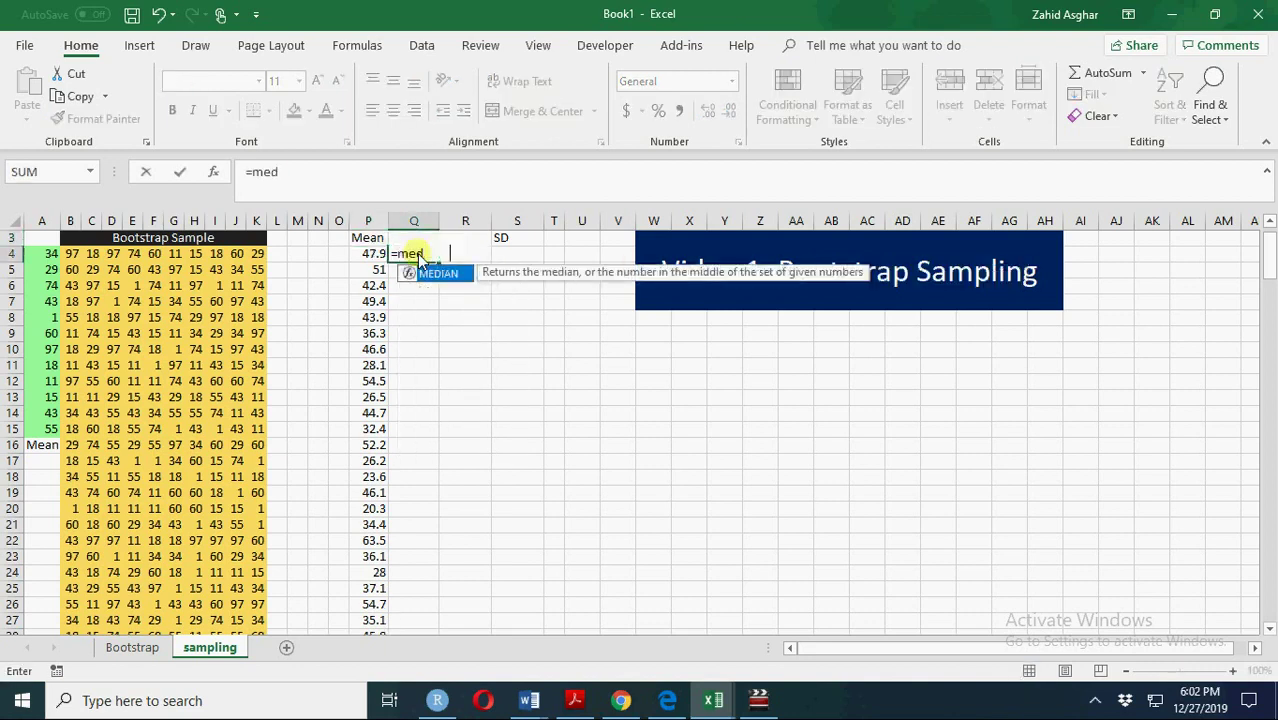
{"action": "key", "text": "Tab"}
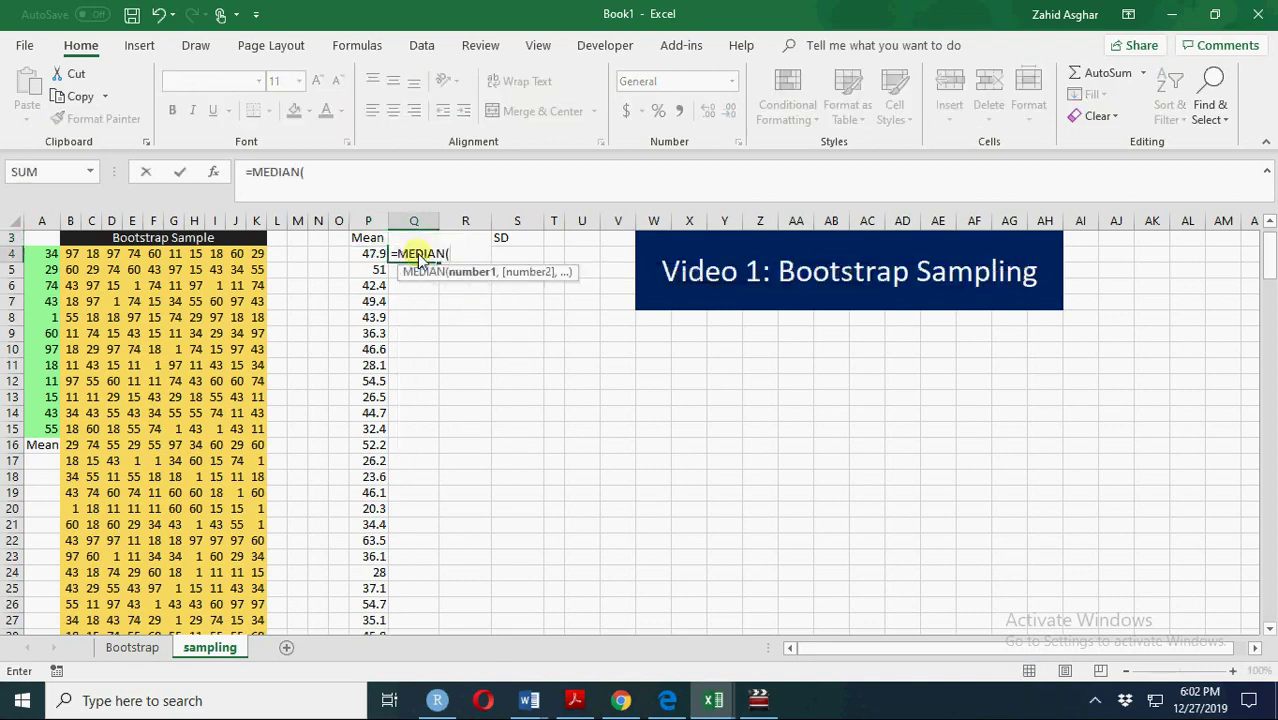
{"action": "left_click_drag", "start_coordinate": [70, 254], "coordinate": [256, 262]}
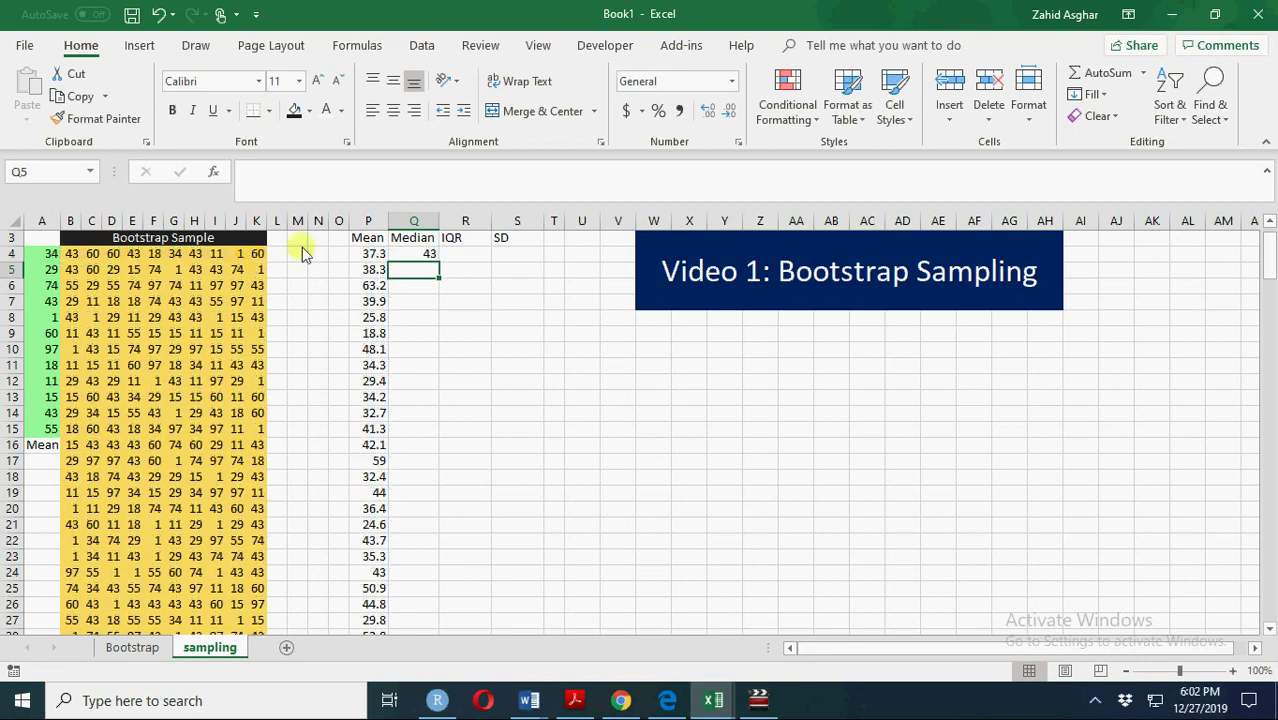
{"action": "left_click", "coordinate": [420, 257]}
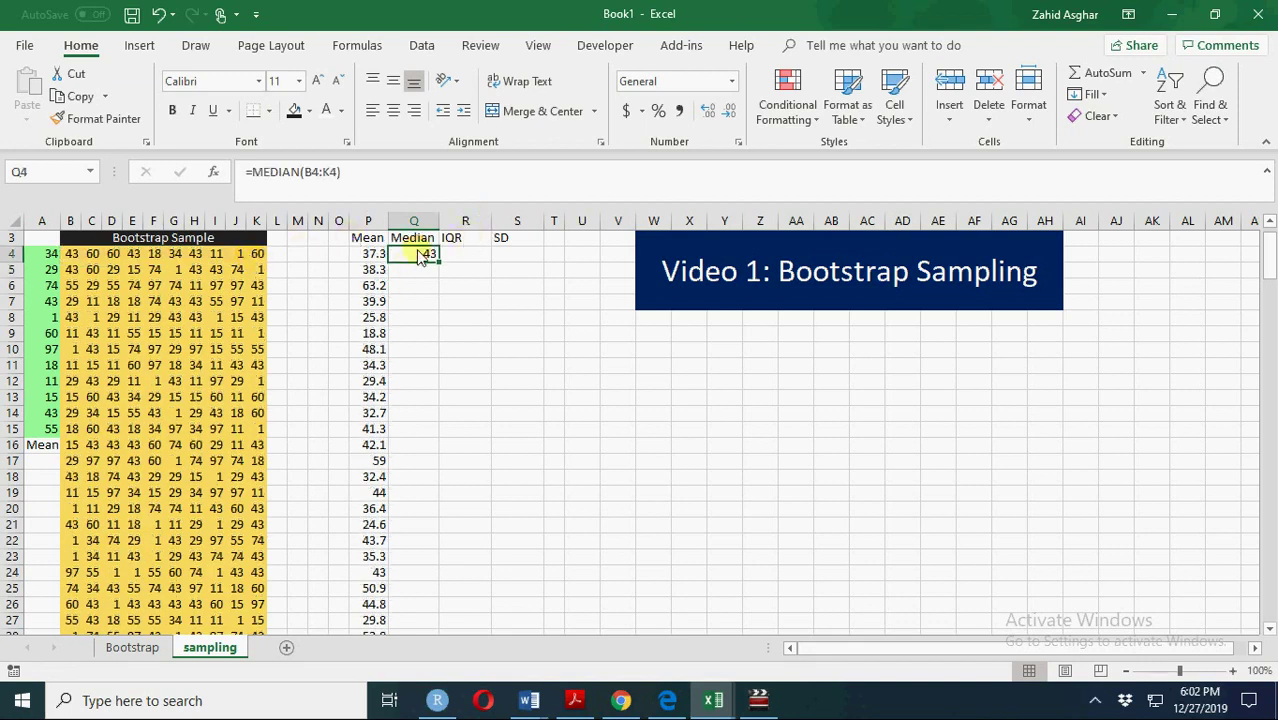
{"action": "double_click", "coordinate": [438, 261]}
{"action": "left_click", "coordinate": [436, 270]}
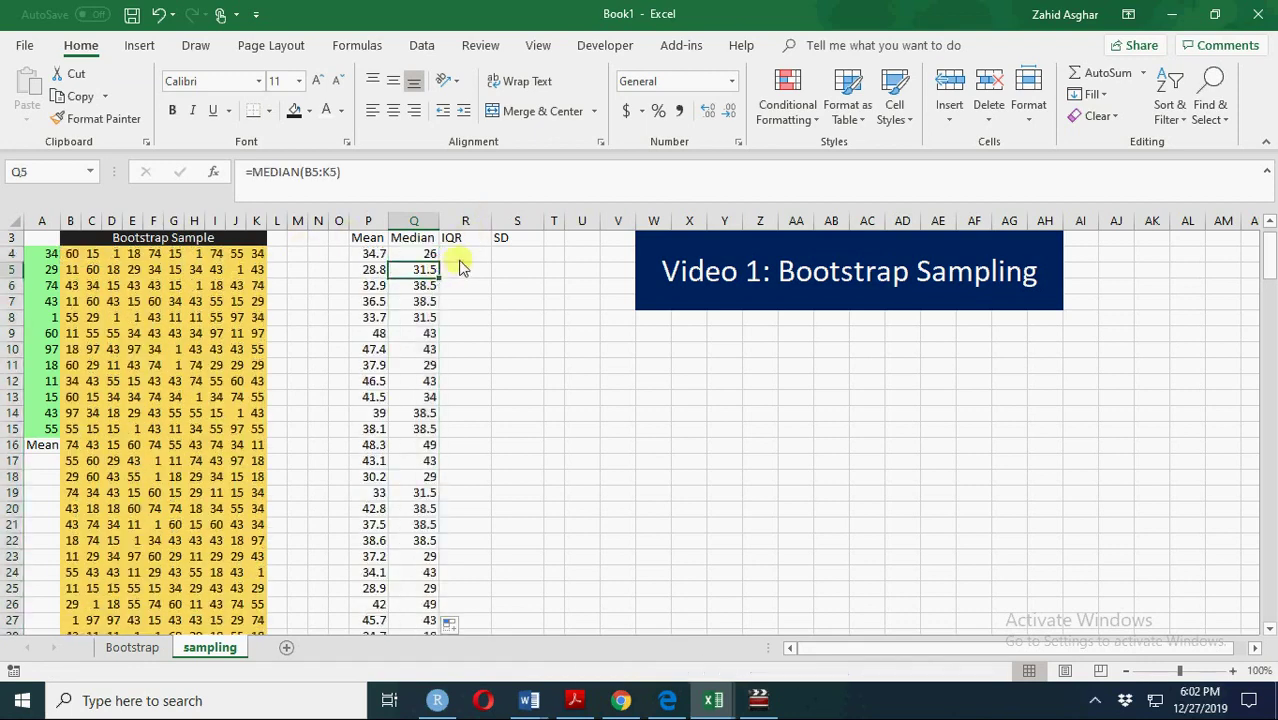
{"action": "left_click", "coordinate": [460, 258]}
Step: Enter =QUARTILE.INC(B4:K4,3)-QUARTILE.INC(B4:K4,1) in R4, giving an IQR of 43
{"action": "type", "text": "="}
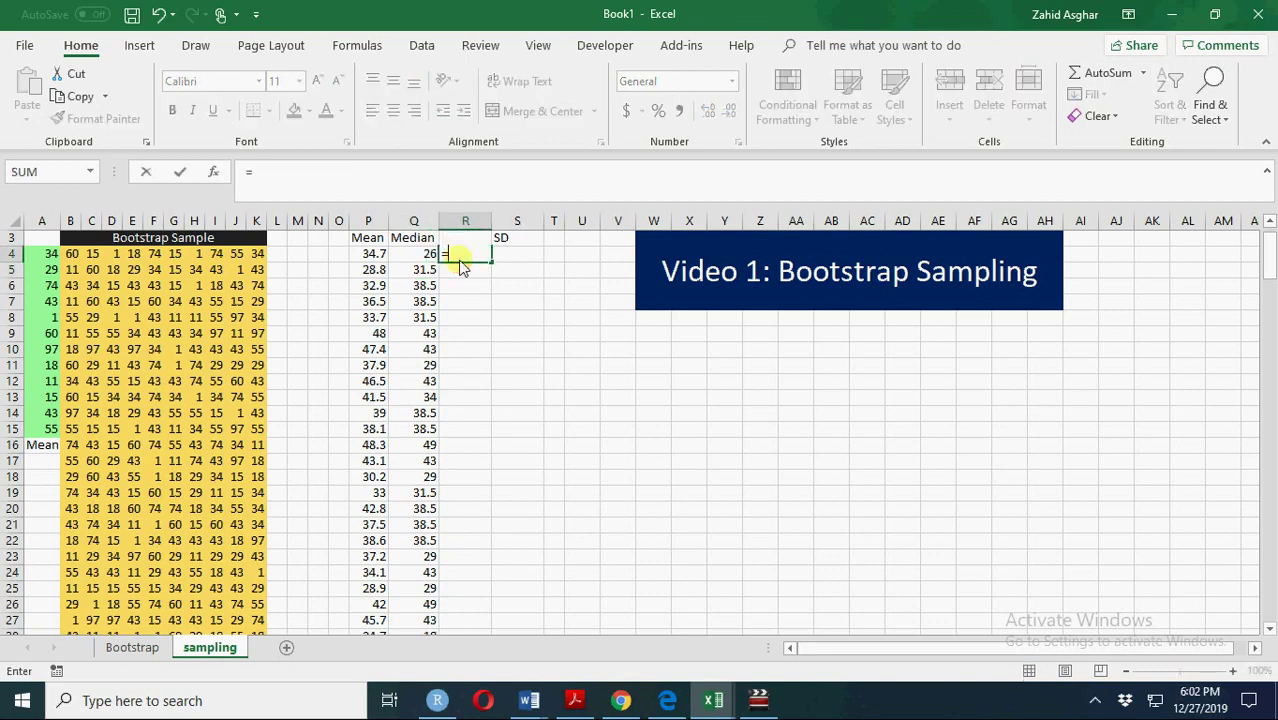
{"action": "type", "text": "qua"}
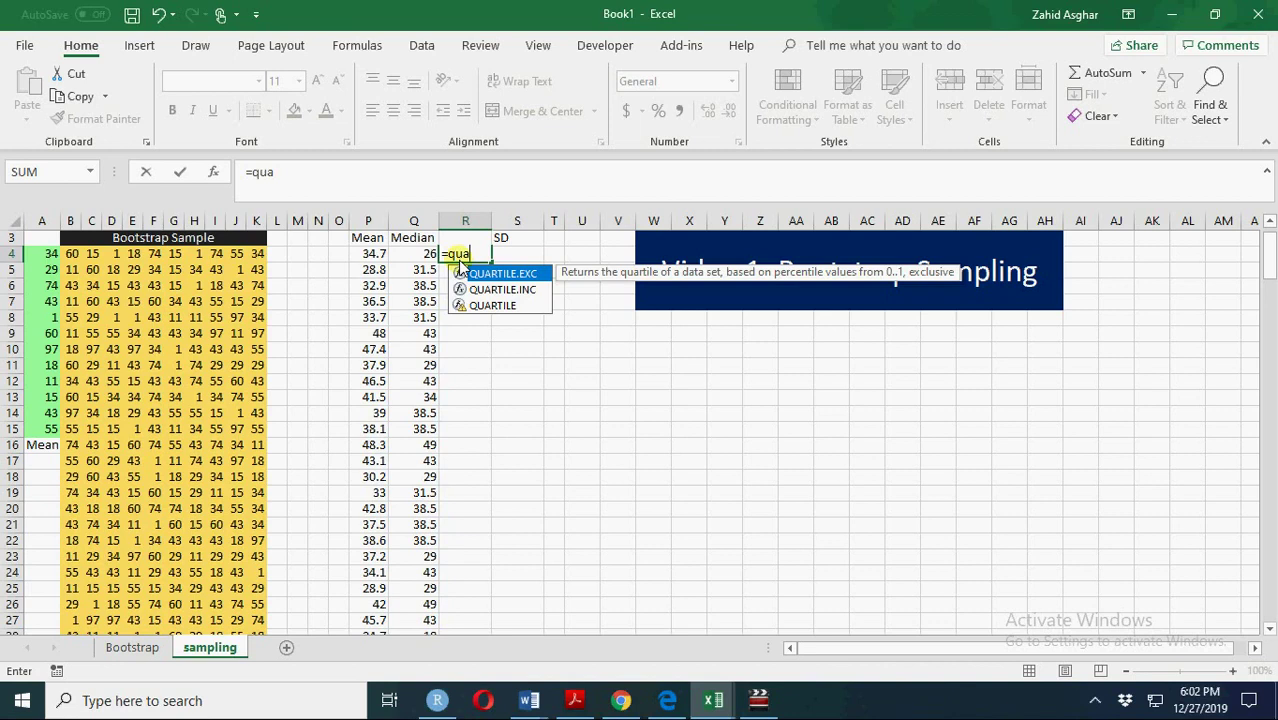
{"action": "key", "text": "Down"}
{"action": "key", "text": "Tab"}
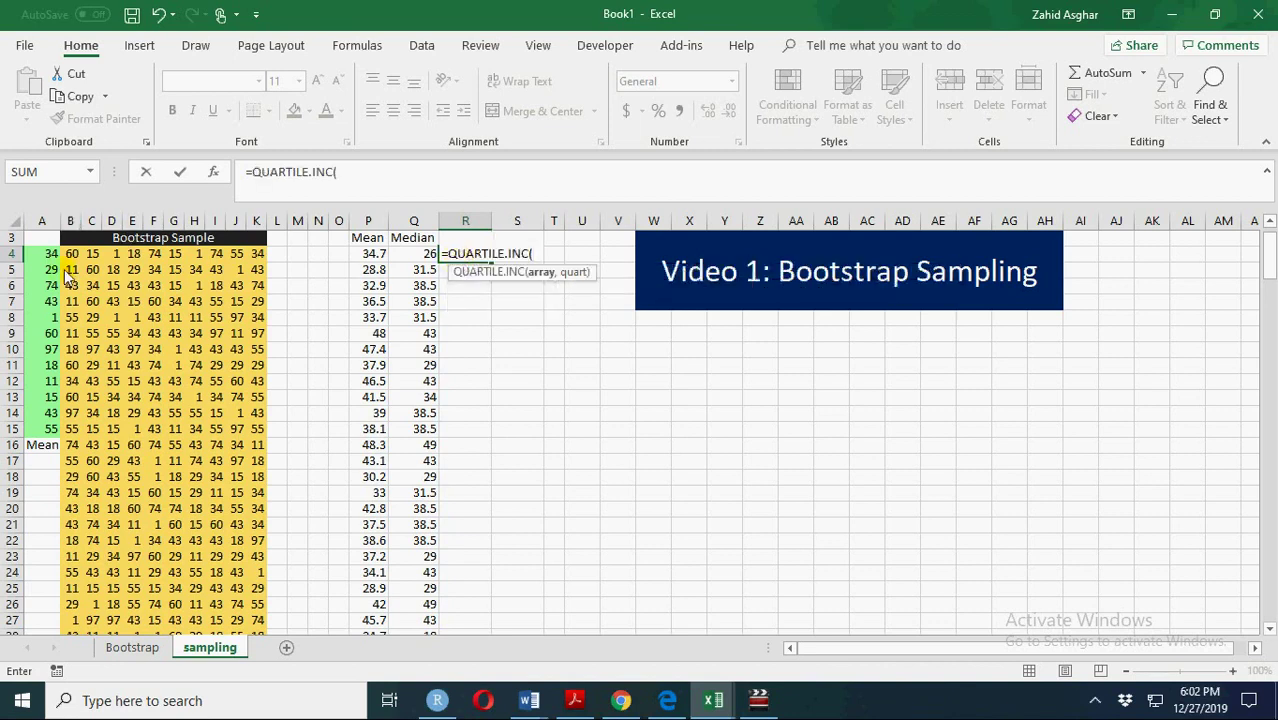
{"action": "left_click_drag", "start_coordinate": [72, 256], "coordinate": [262, 262]}
{"action": "type", "text": ","}
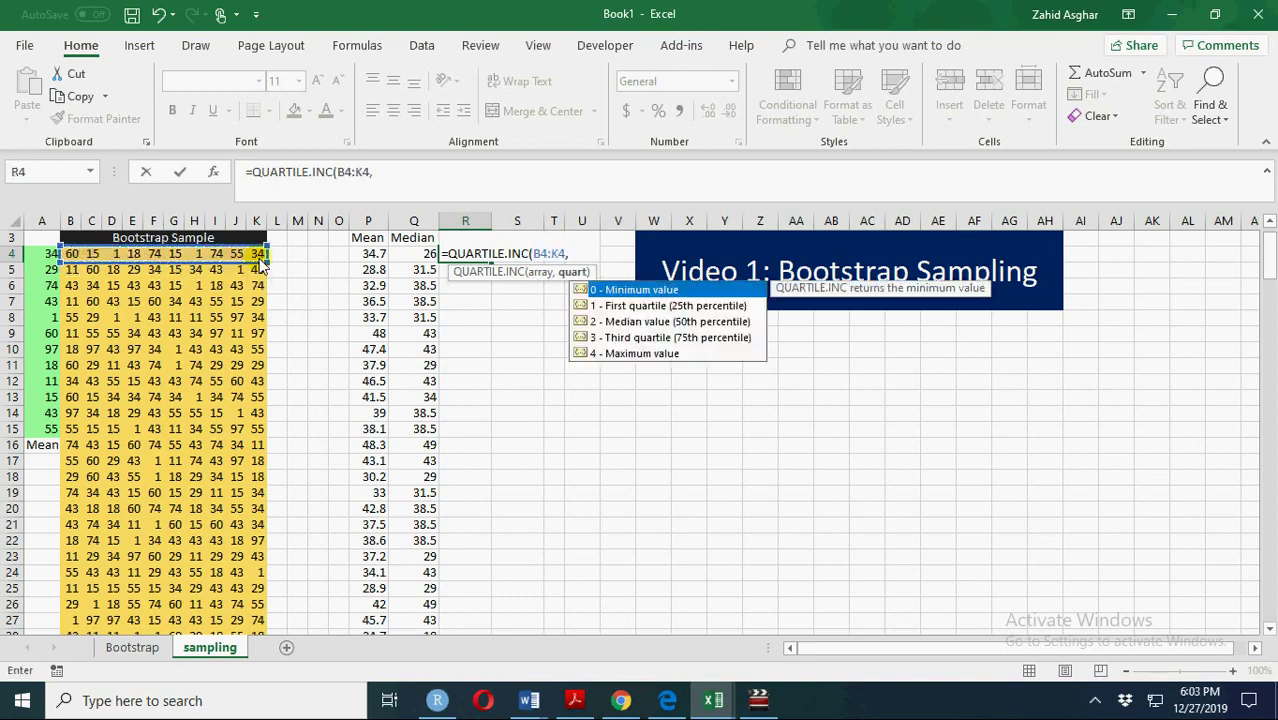
{"action": "type", "text": "3)-"}
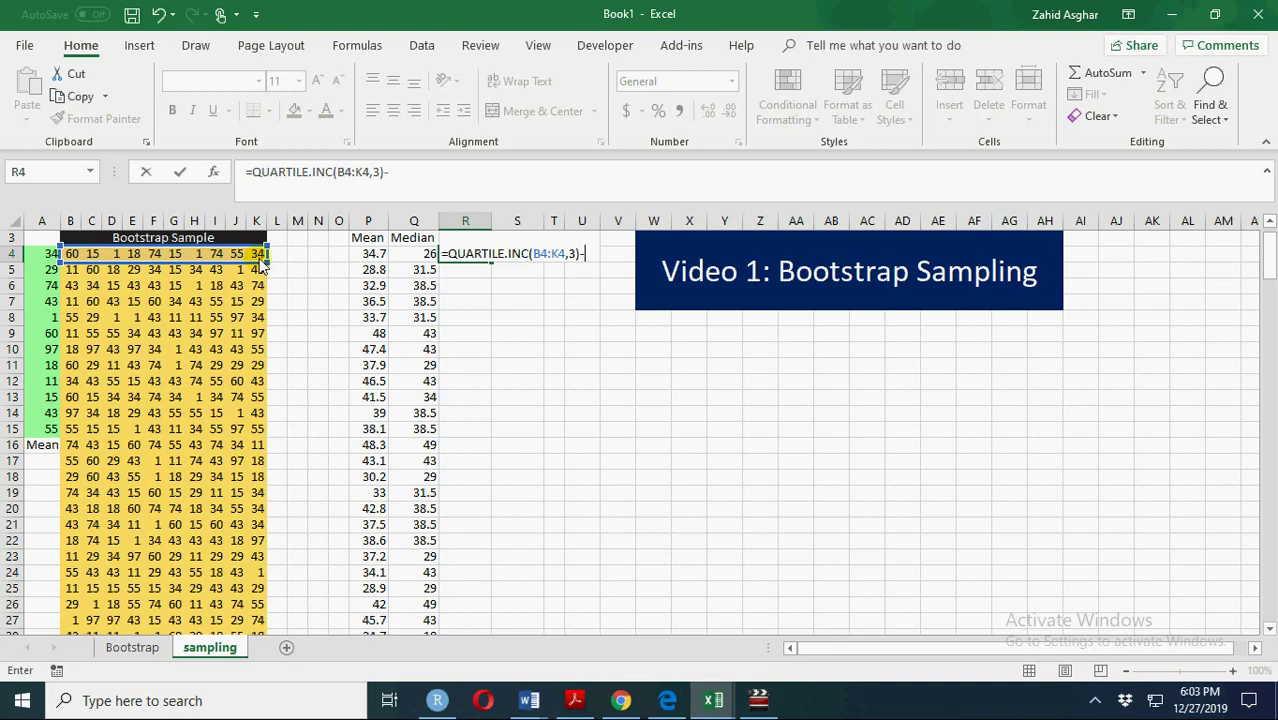
{"action": "type", "text": "qua"}
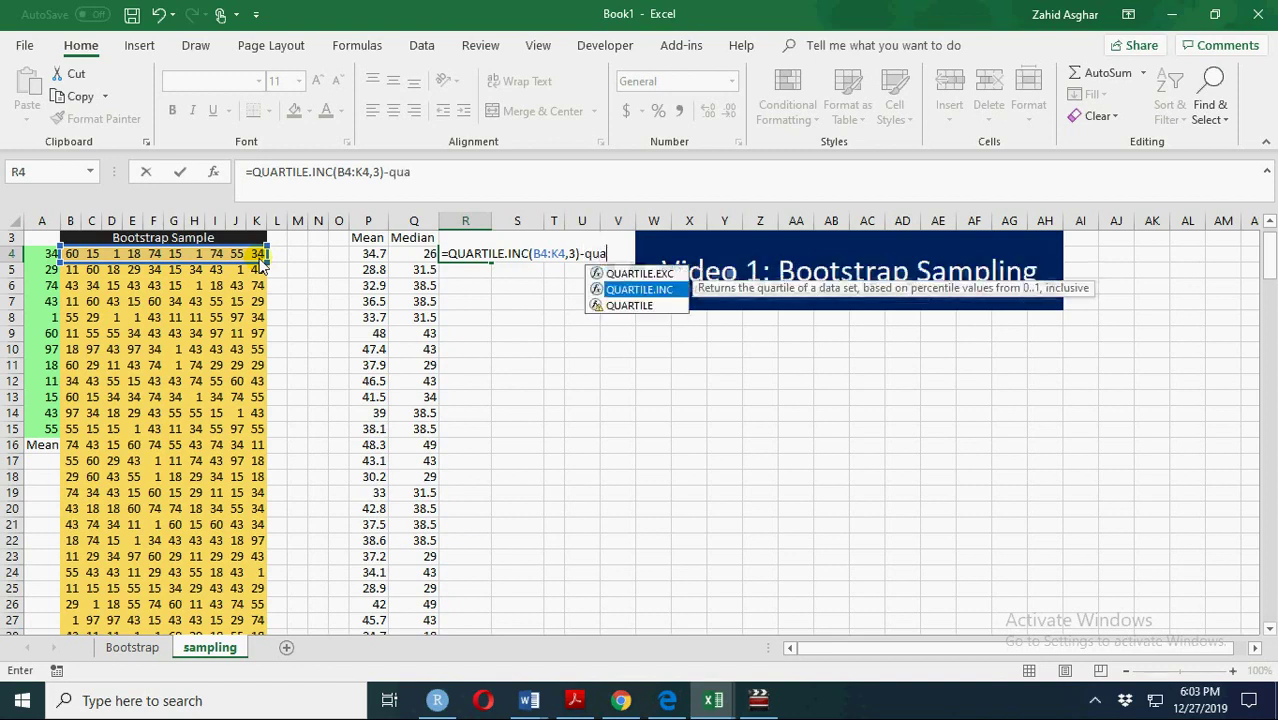
{"action": "key", "text": "Tab"}
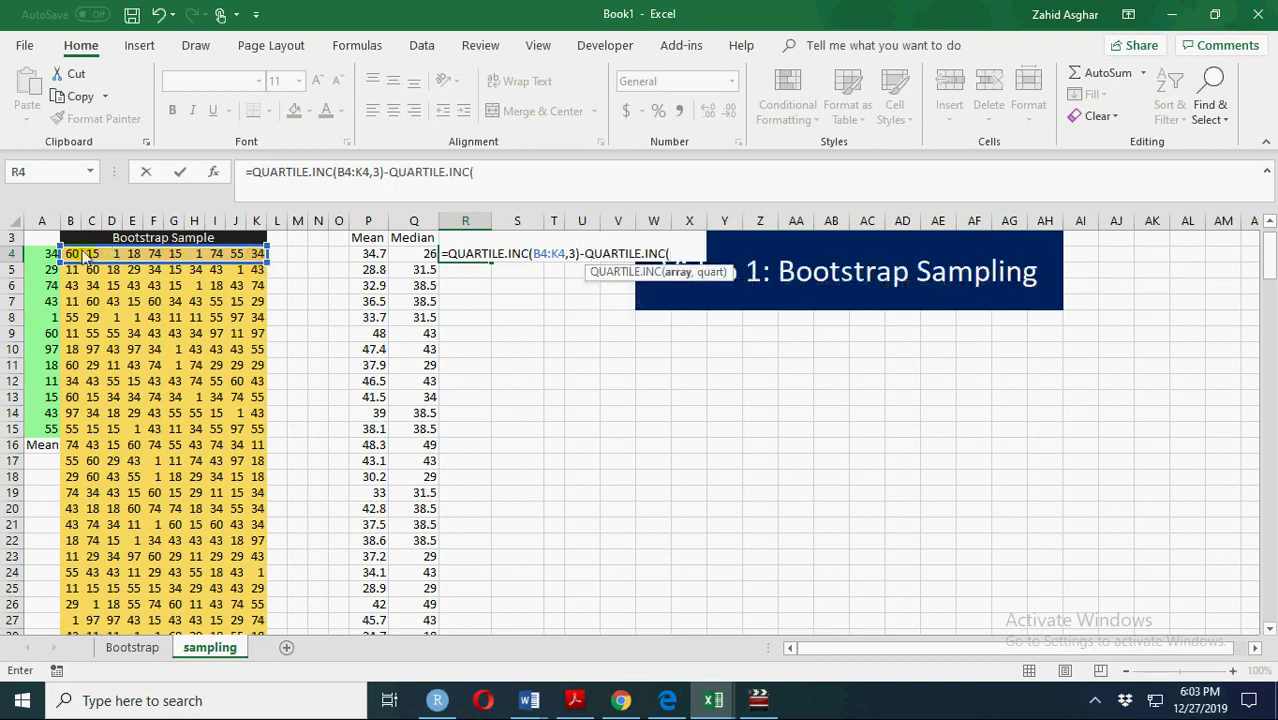
{"action": "left_click_drag", "start_coordinate": [70, 254], "coordinate": [258, 258]}
{"action": "type", "text": ",1)"}
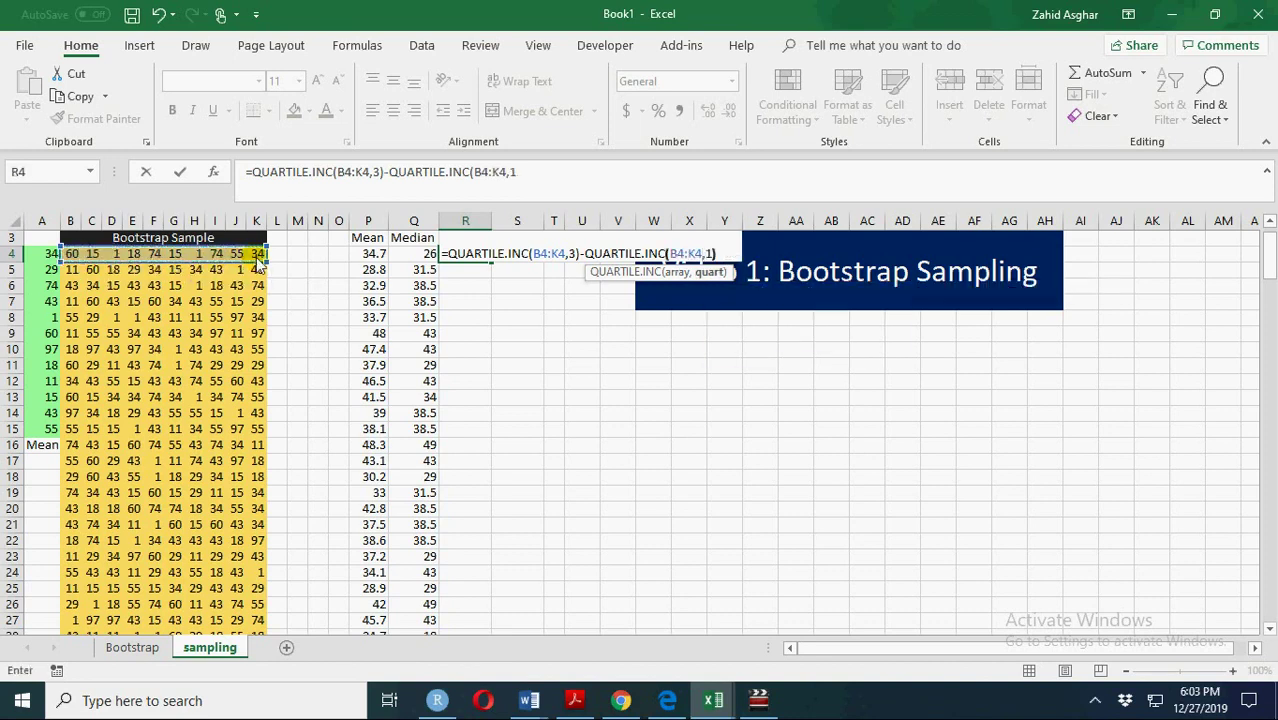
{"action": "key", "text": "Return"}
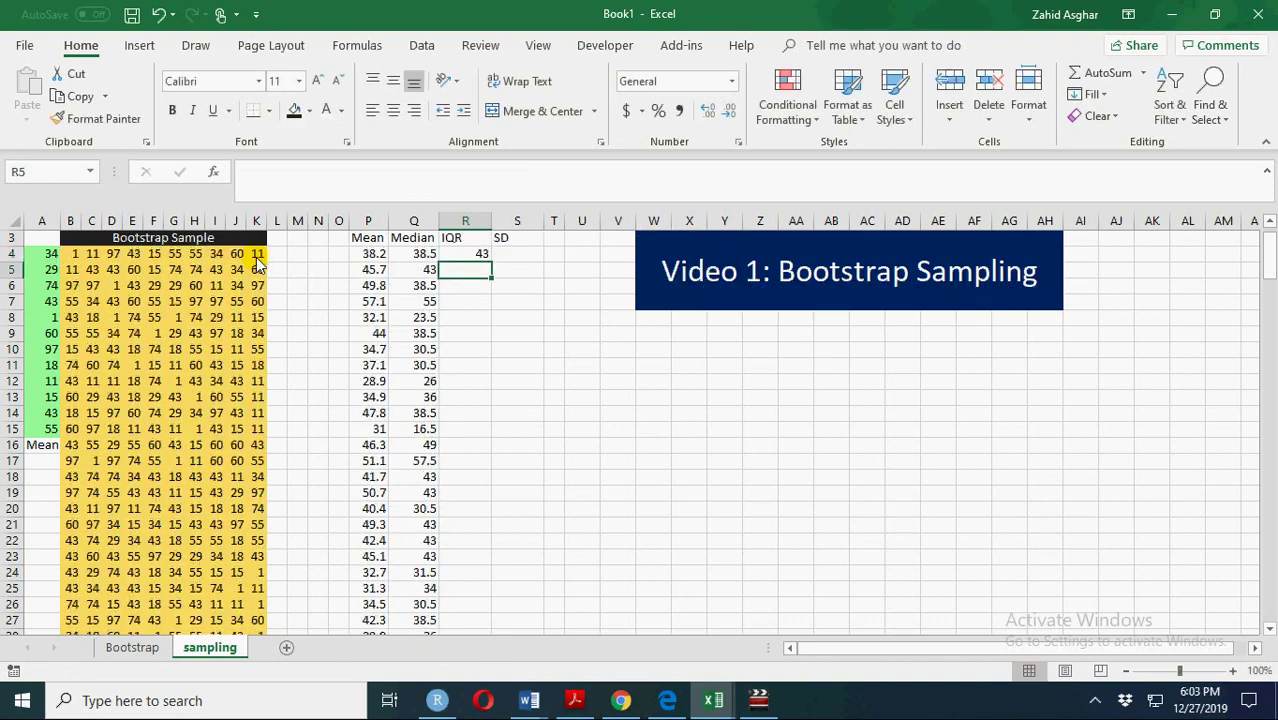
{"action": "left_click", "coordinate": [483, 256]}
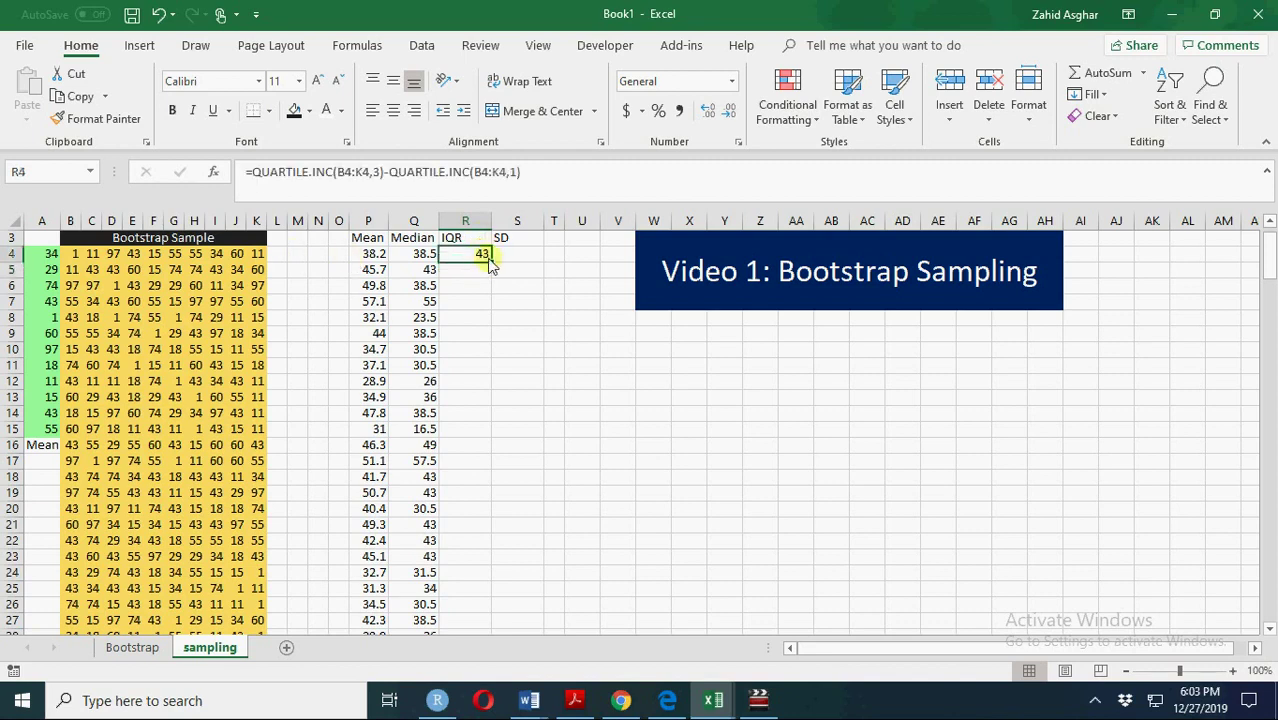
Step: Fill the IQR formula down column R, then enter =STDEV.S(B4:K4) in S4 and fill it to S203
{"action": "double_click", "coordinate": [491, 262]}
{"action": "left_click", "coordinate": [519, 256]}
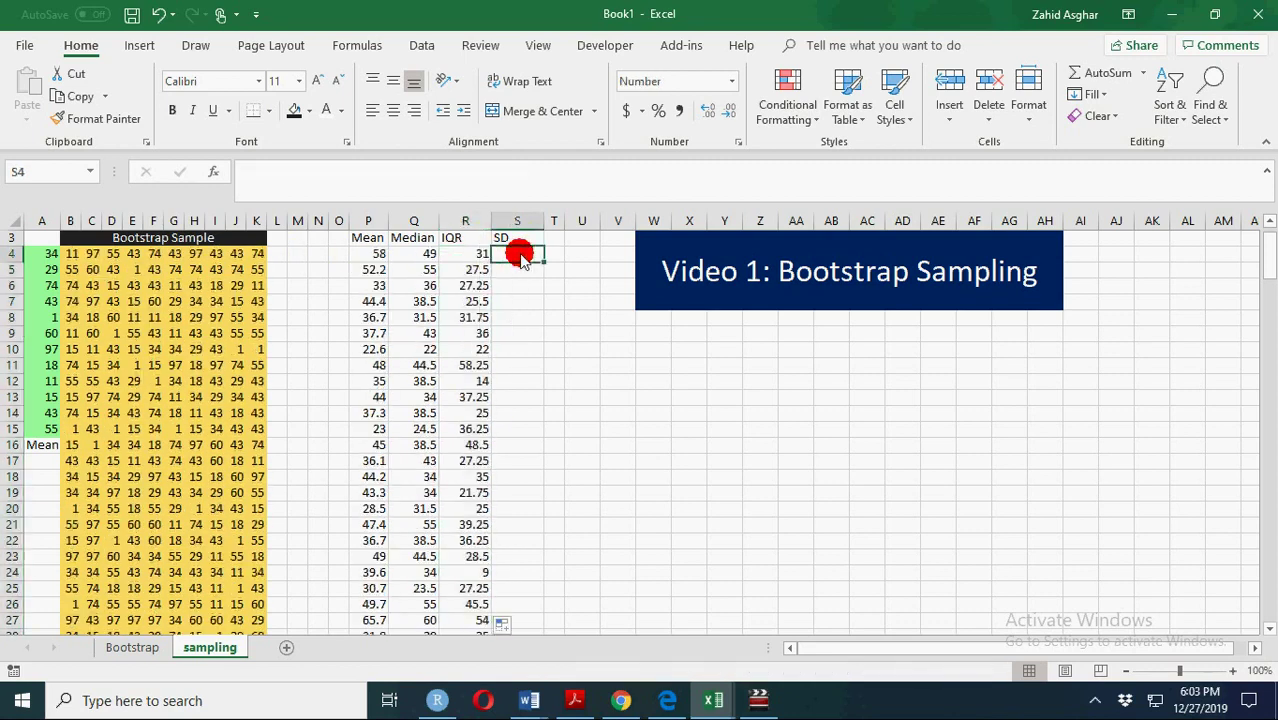
{"action": "type", "text": "=sta"}
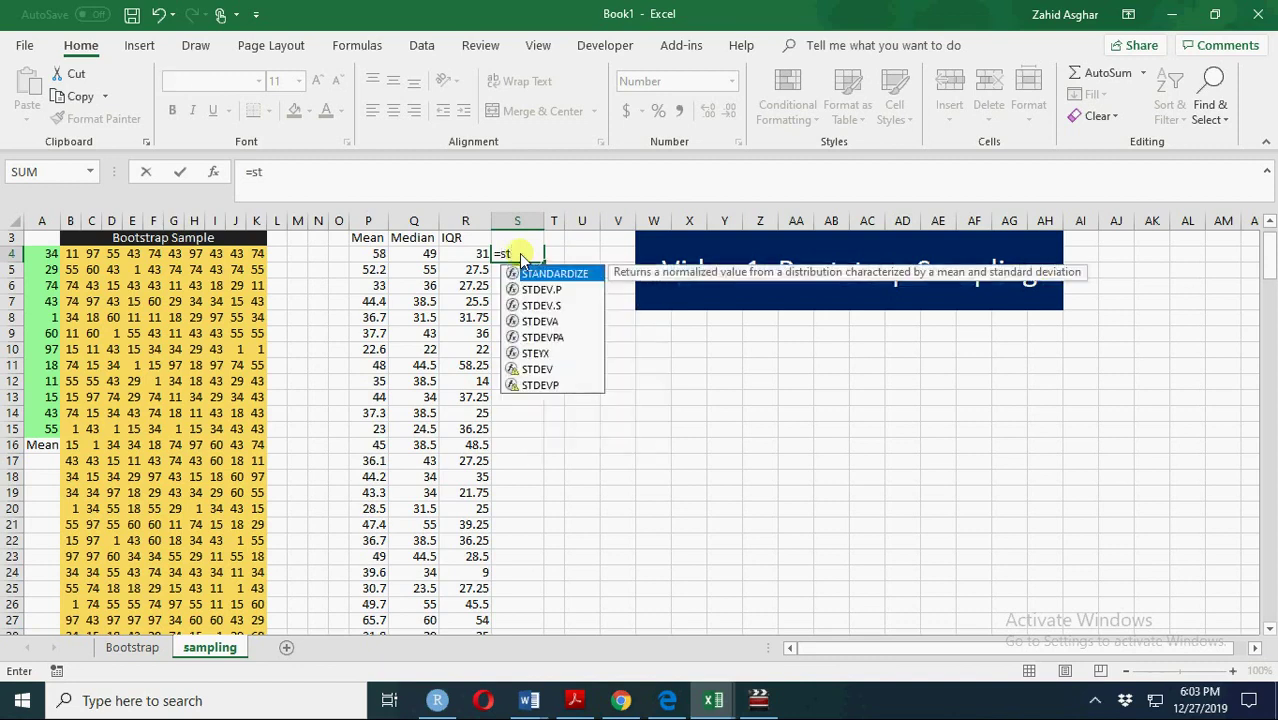
{"action": "key", "text": "BackSpace"}
{"action": "key", "text": "Down"}
{"action": "key", "text": "Down"}
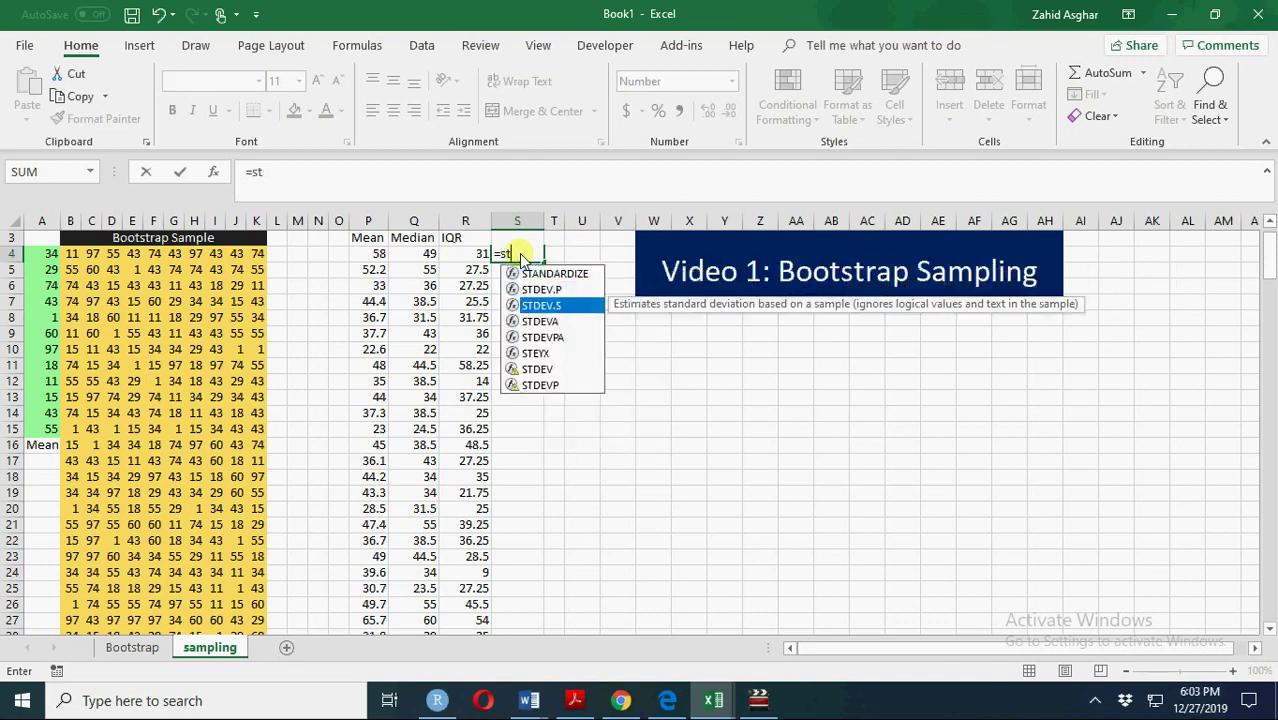
{"action": "key", "text": "Tab"}
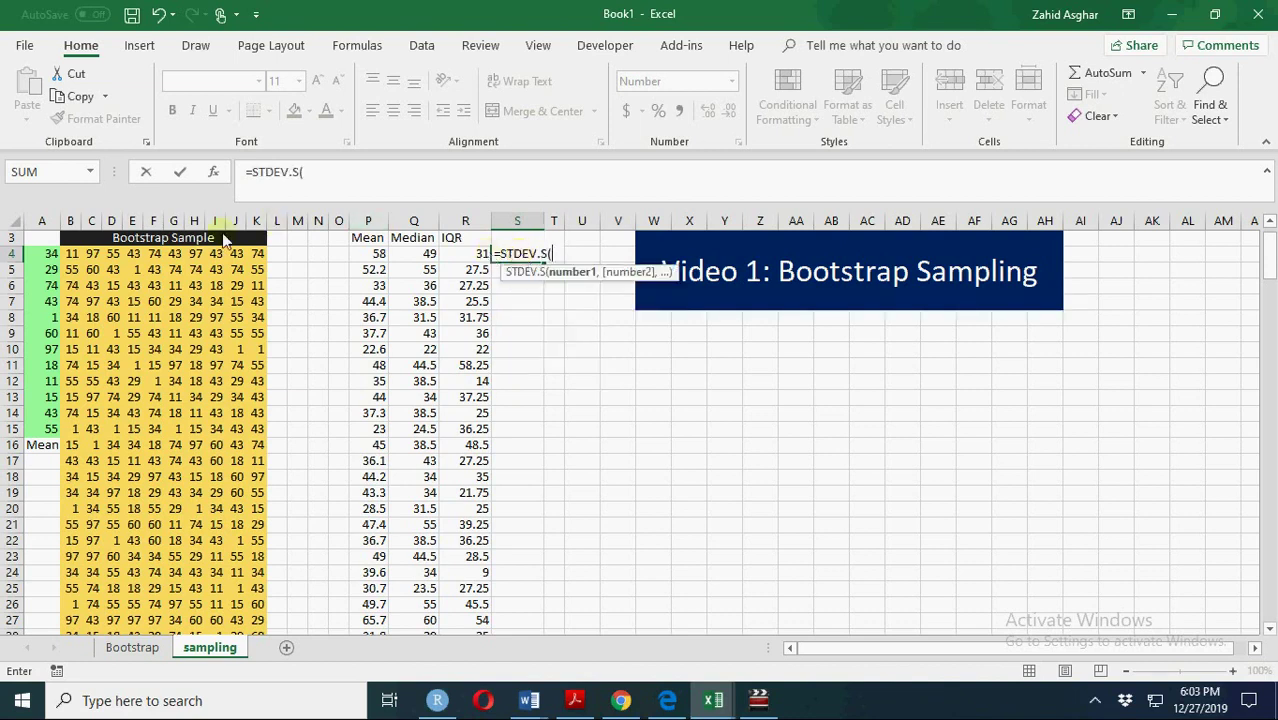
{"action": "left_click_drag", "start_coordinate": [74, 254], "coordinate": [255, 262]}
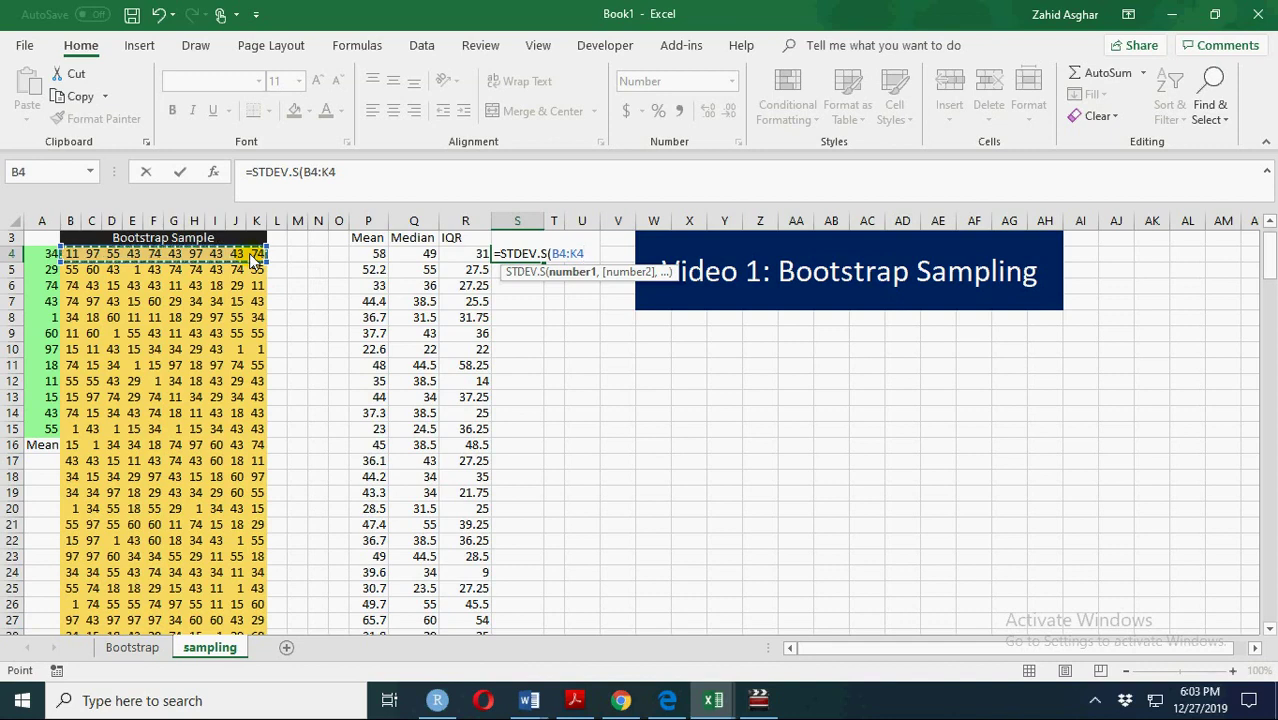
{"action": "type", "text": ")"}
{"action": "key", "text": "Return"}
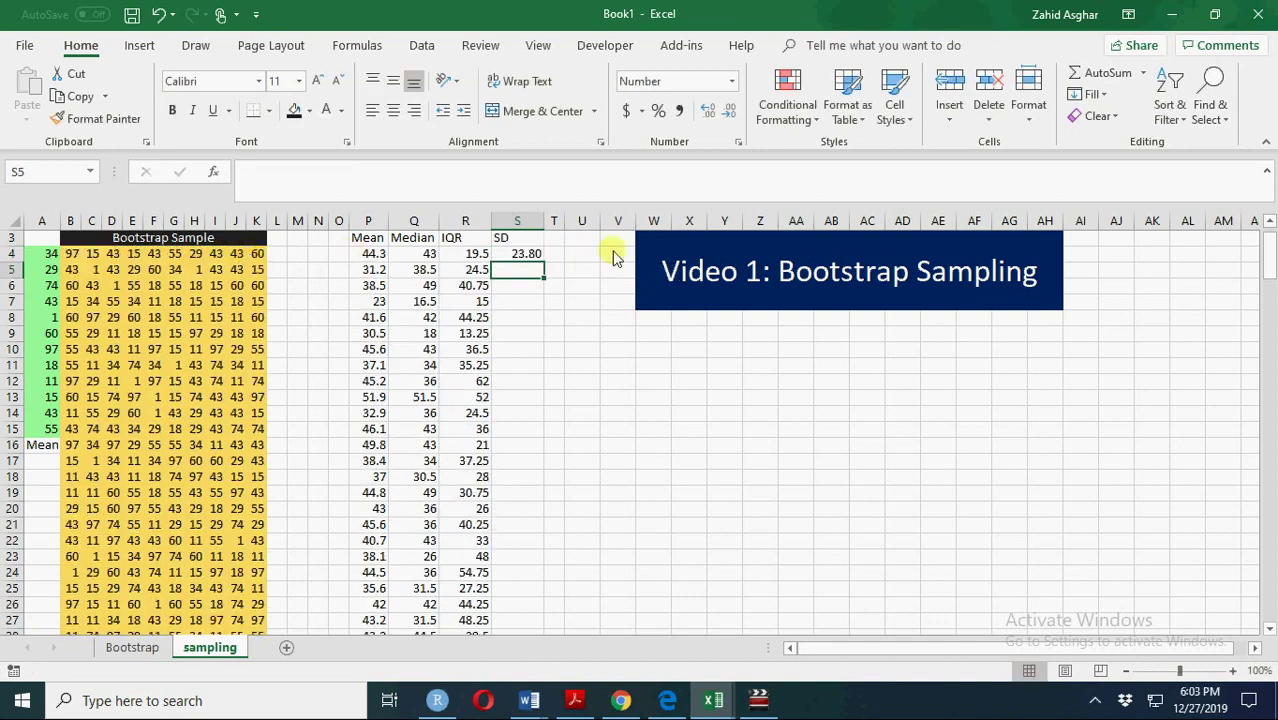
{"action": "left_click", "coordinate": [519, 256]}
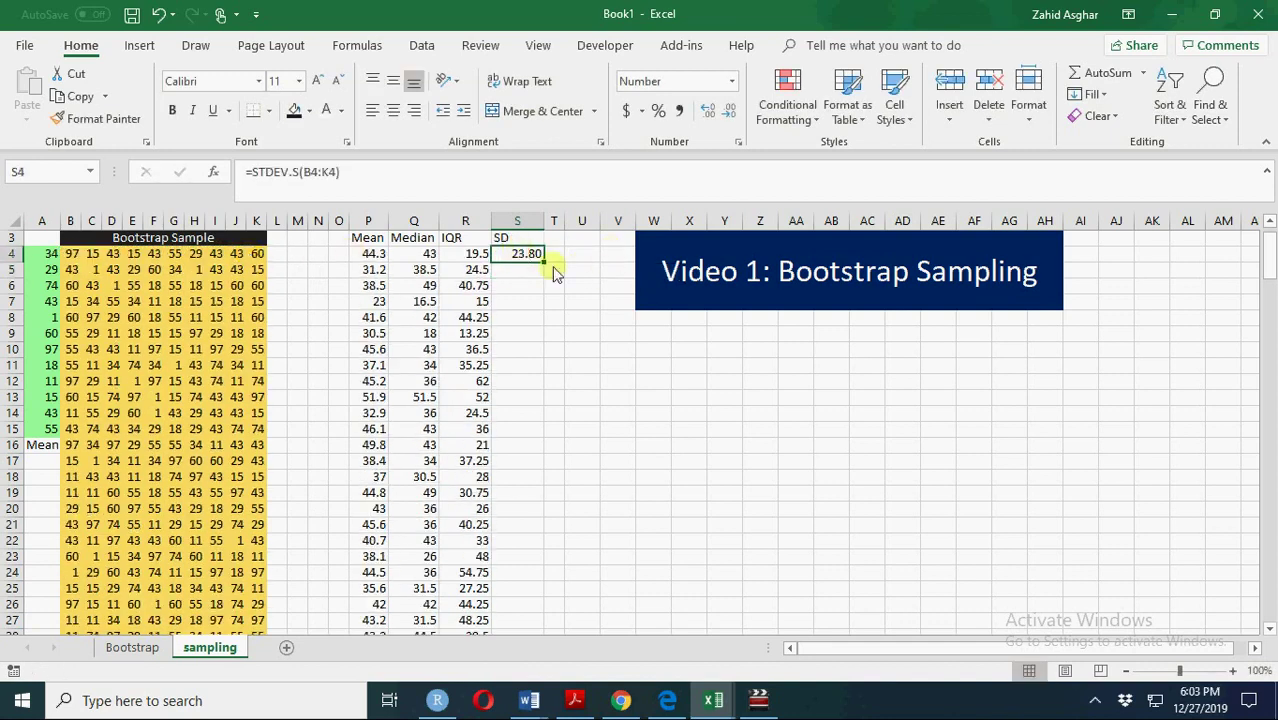
{"action": "double_click", "coordinate": [543, 262]}
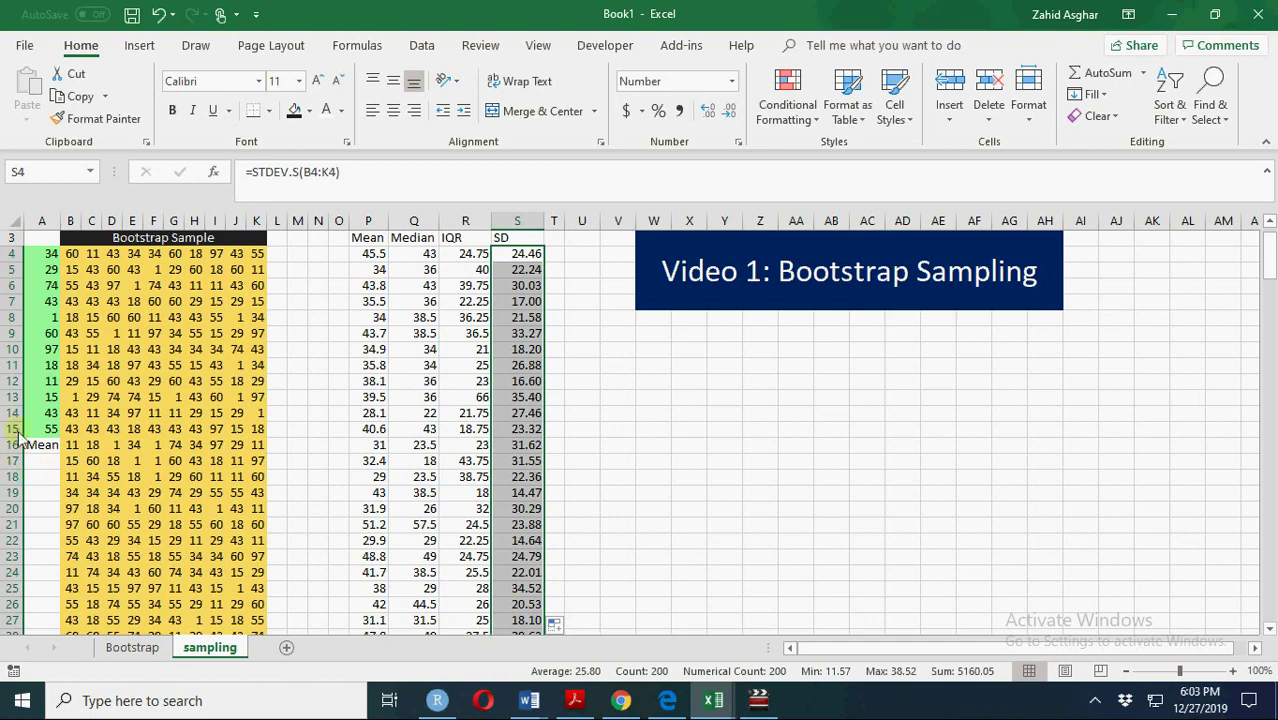
{"action": "left_click_drag", "start_coordinate": [42, 430], "coordinate": [40, 262]}
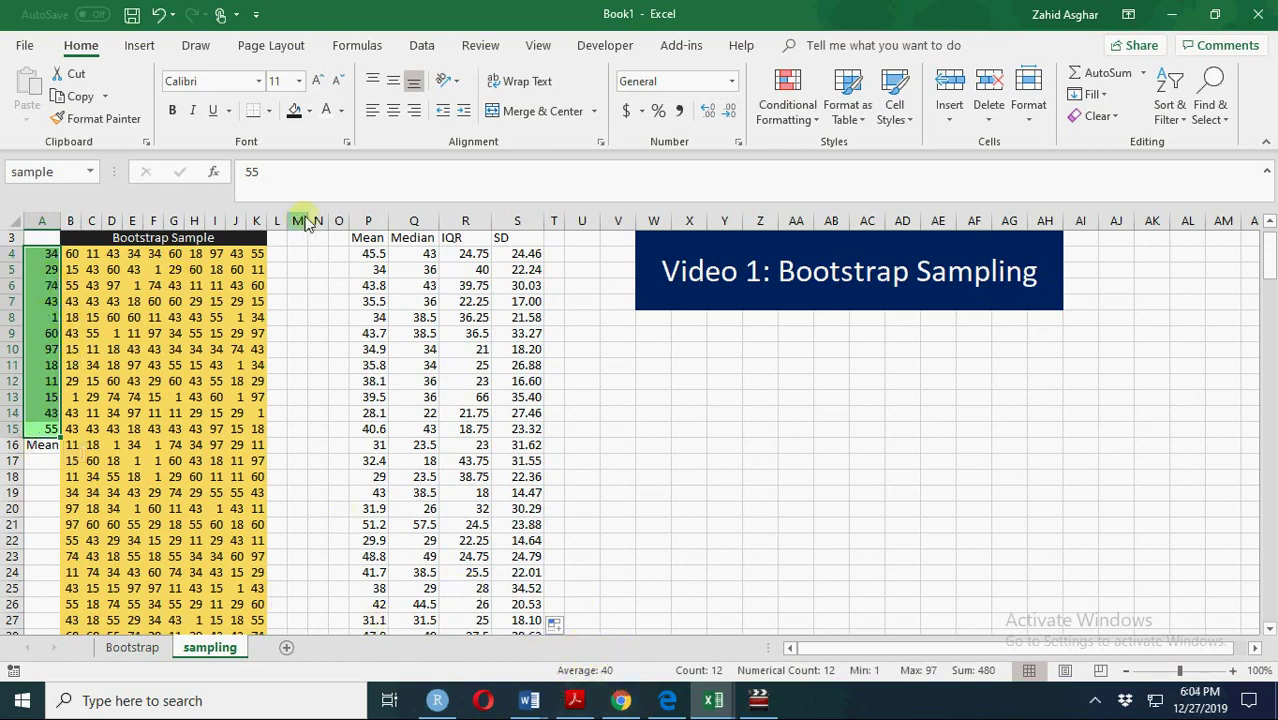
{"action": "left_click", "coordinate": [371, 256]}
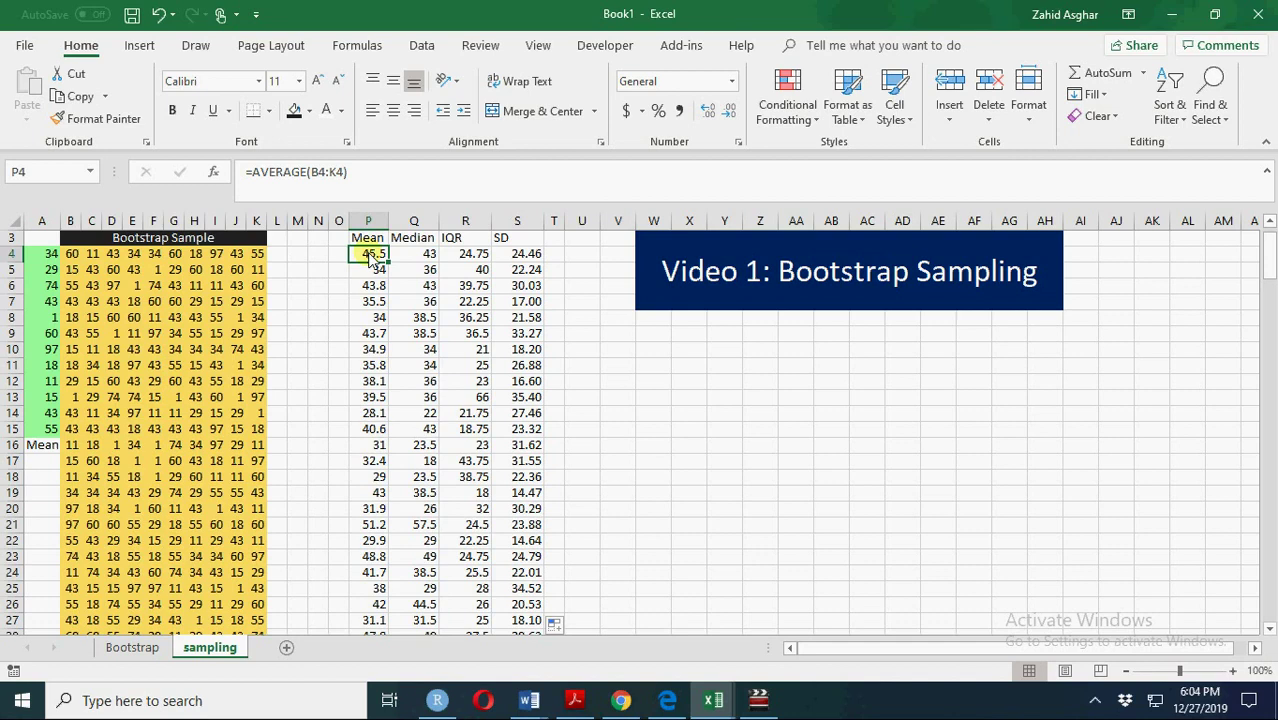
{"action": "left_click", "coordinate": [618, 335]}
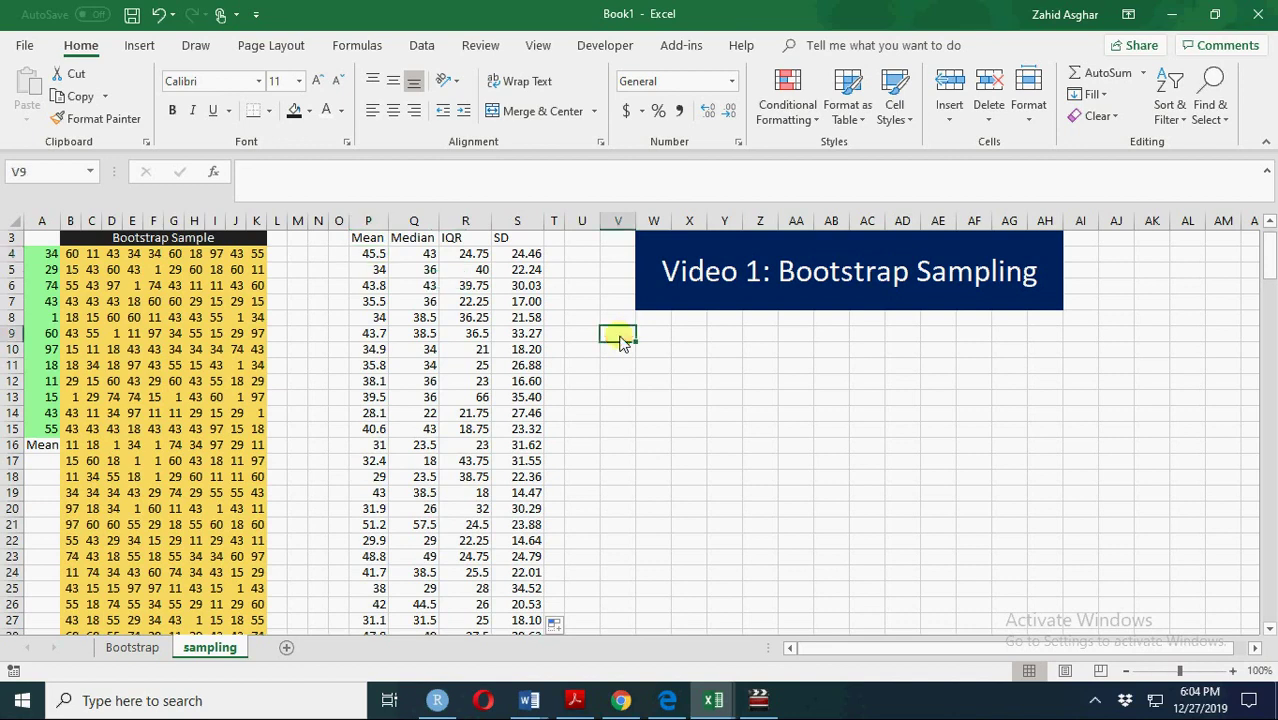
{"action": "left_click", "coordinate": [368, 222]}
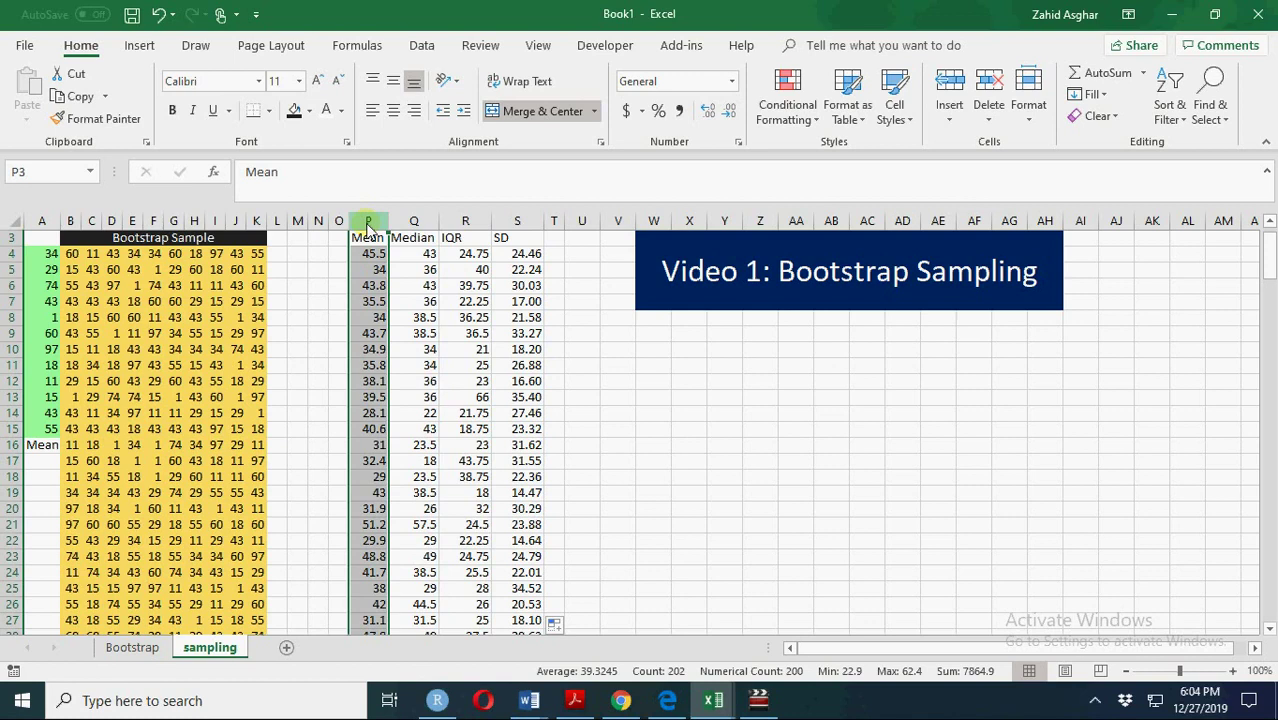
Step: Create frequency bins 20 to 75 in steps of 5 in V10:V21
{"action": "left_click", "coordinate": [617, 352]}
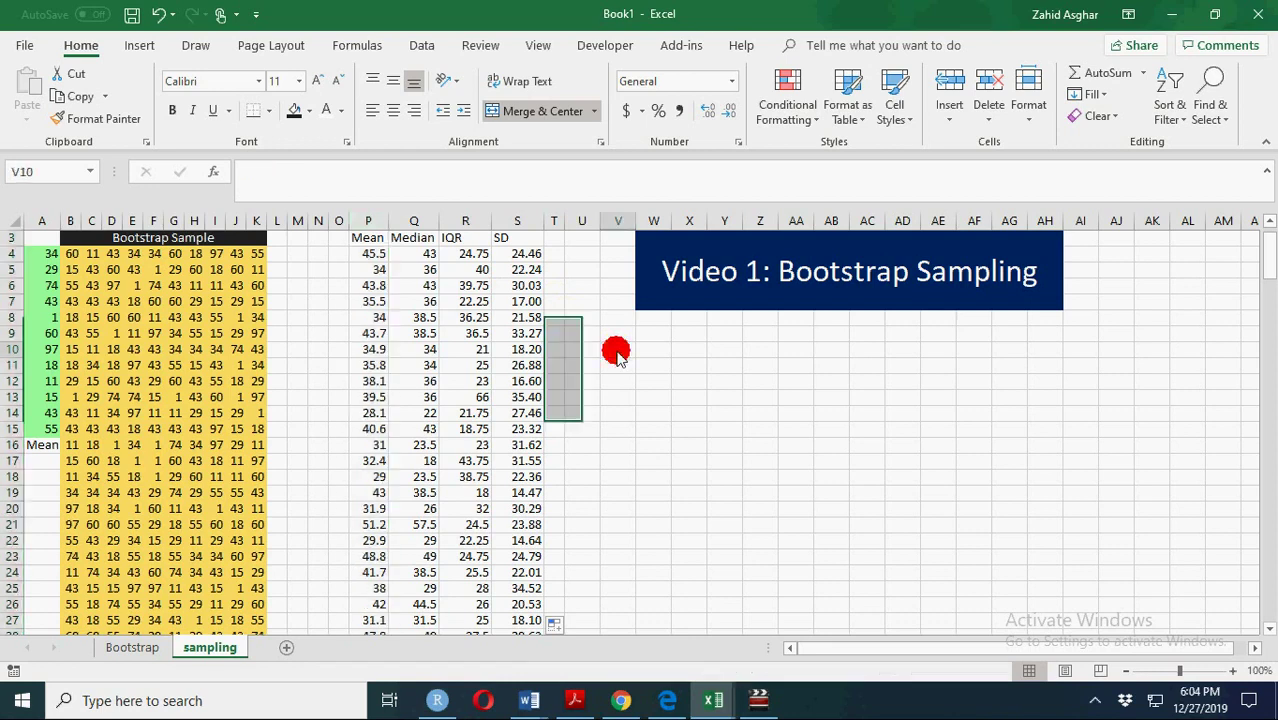
{"action": "type", "text": "22"}
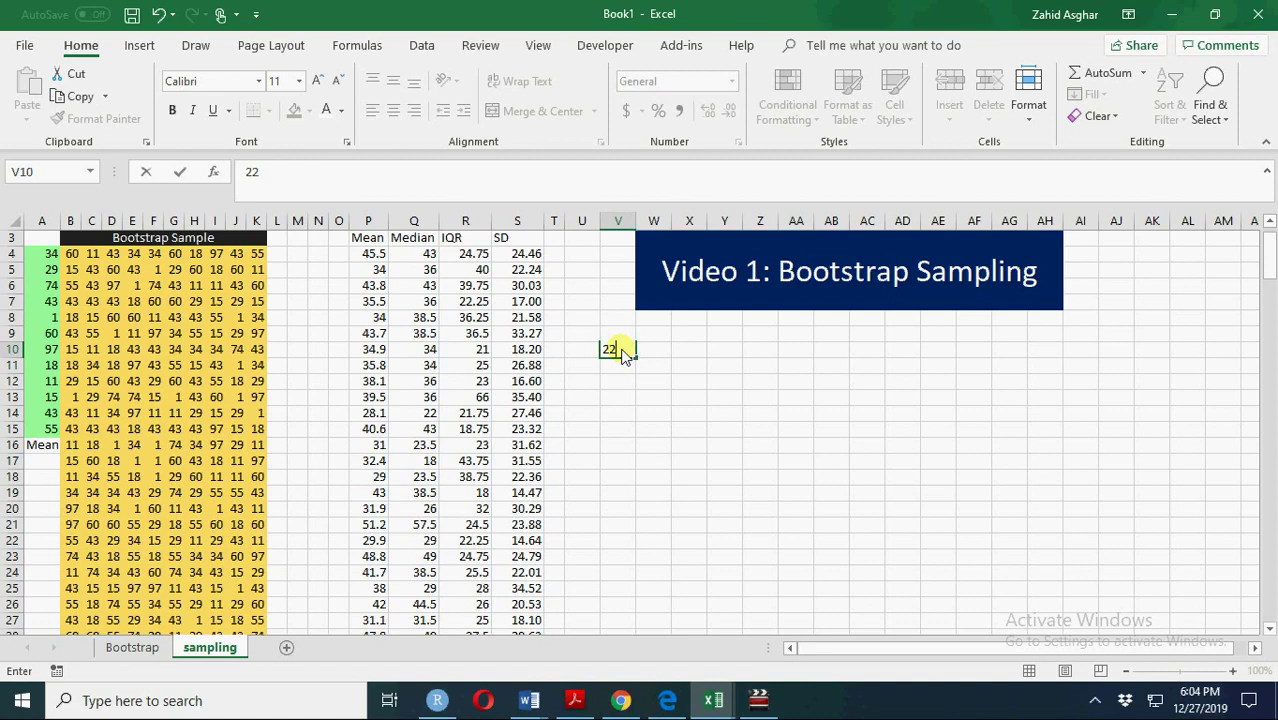
{"action": "key", "text": "BackSpace"}
{"action": "type", "text": "0"}
{"action": "key", "text": "Return"}
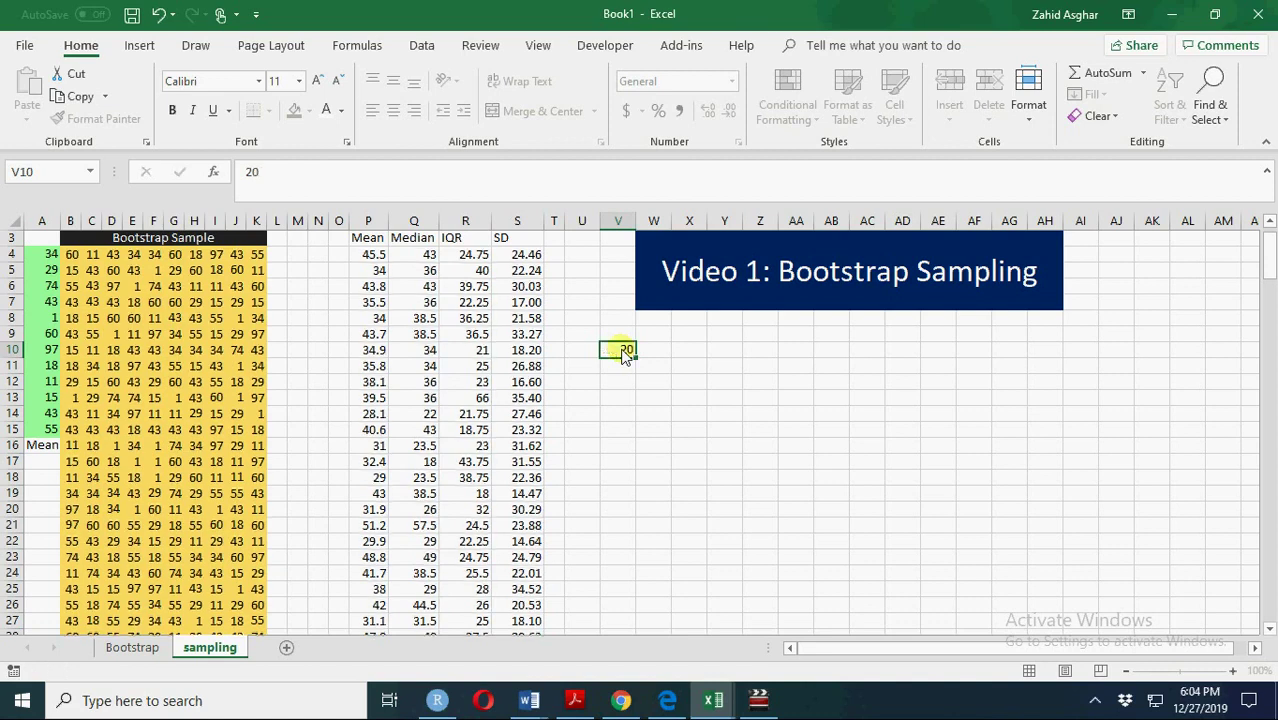
{"action": "double_click", "coordinate": [622, 352]}
{"action": "key", "text": "Return"}
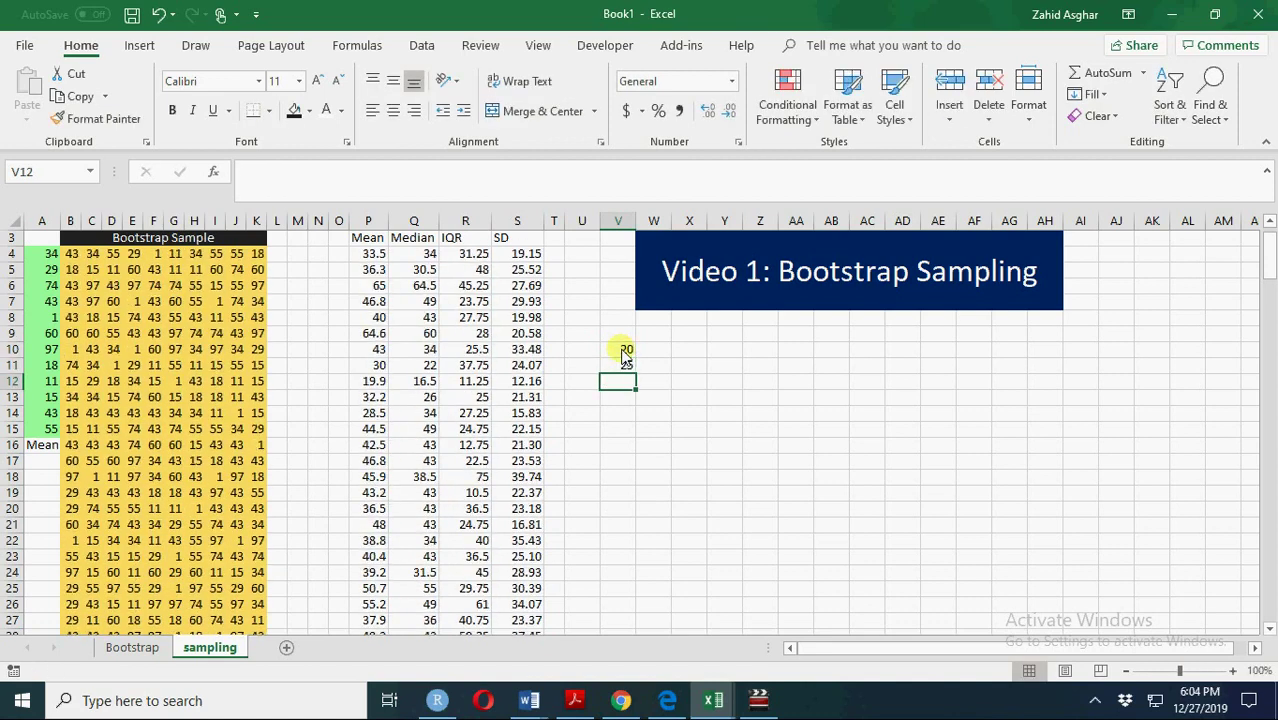
{"action": "left_click", "coordinate": [621, 354]}
{"action": "mouse_move", "coordinate": [621, 355]}
{"action": "left_mouse_down"}
{"action": "mouse_move", "coordinate": [639, 414]}
{"action": "mouse_move", "coordinate": [633, 532]}
{"action": "left_mouse_up"}
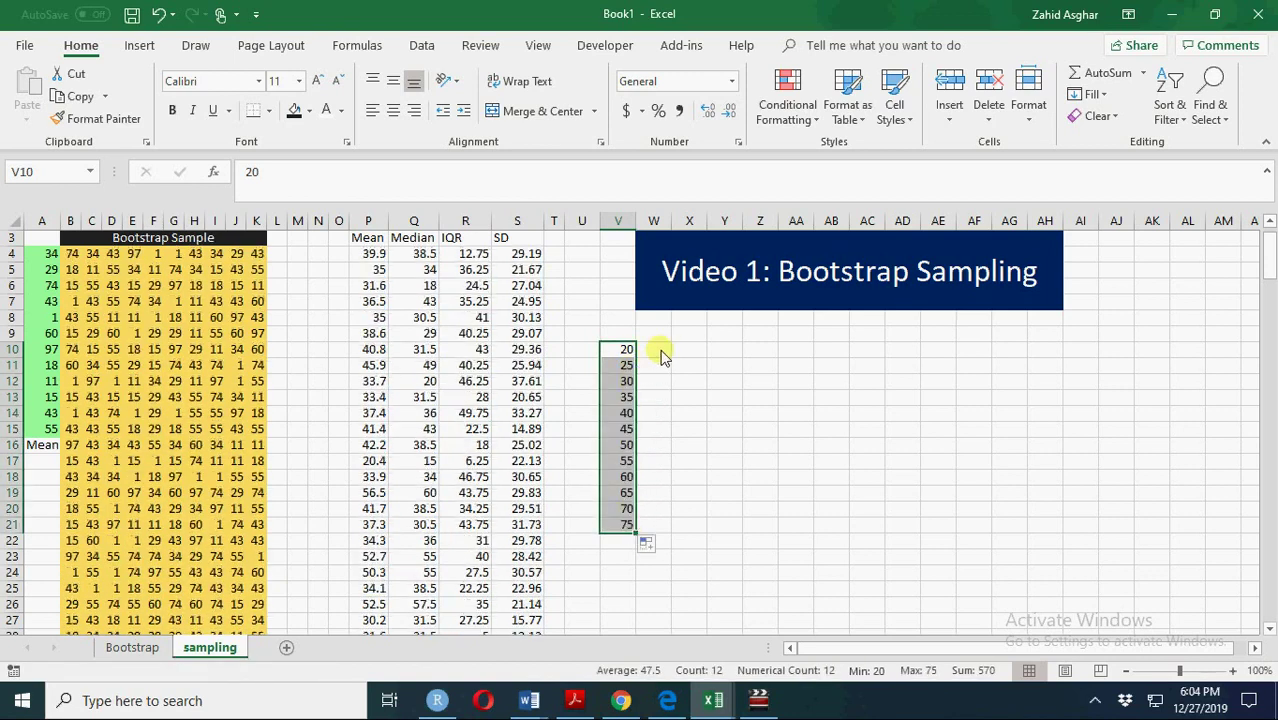
Step: Start a FREQUENCY formula in W10 using the bootstrap means P4:P203 as the data range
{"action": "left_click", "coordinate": [660, 352]}
{"action": "type", "text": "="}
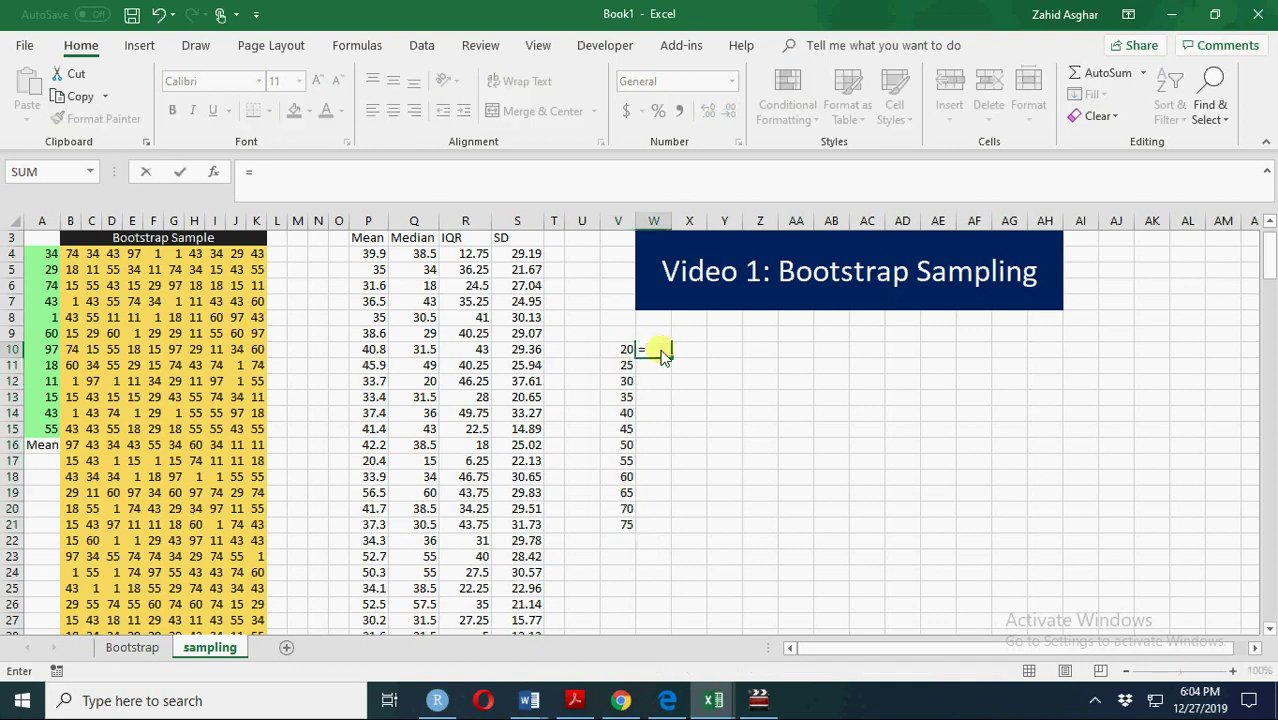
{"action": "type", "text": "fre"}
{"action": "key", "text": "Tab"}
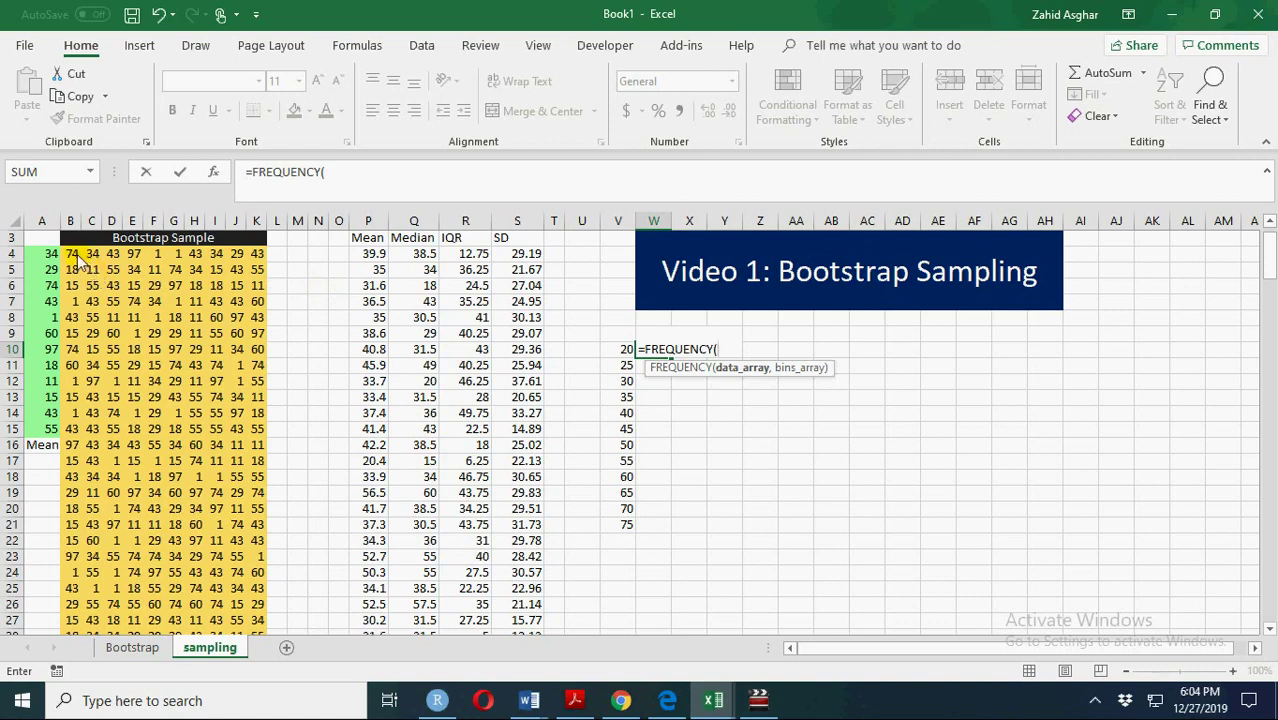
{"action": "type", "text": "b2:b20"}
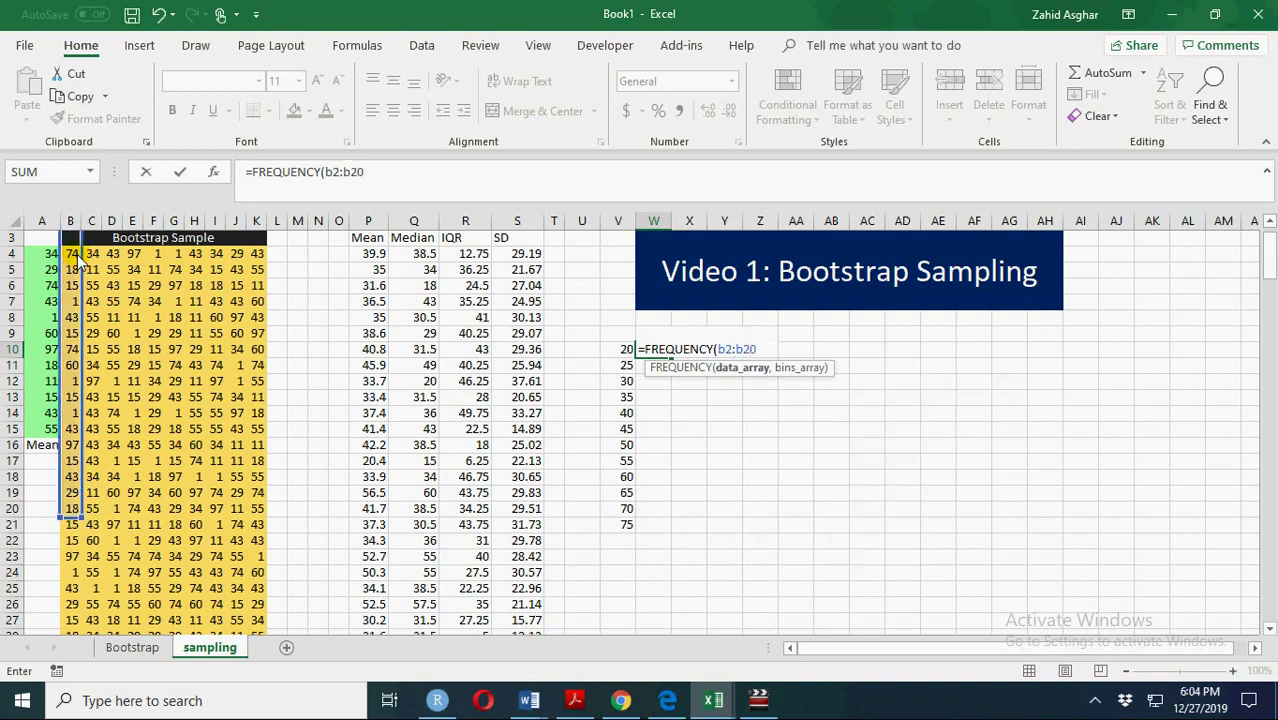
{"action": "type", "text": "2"}
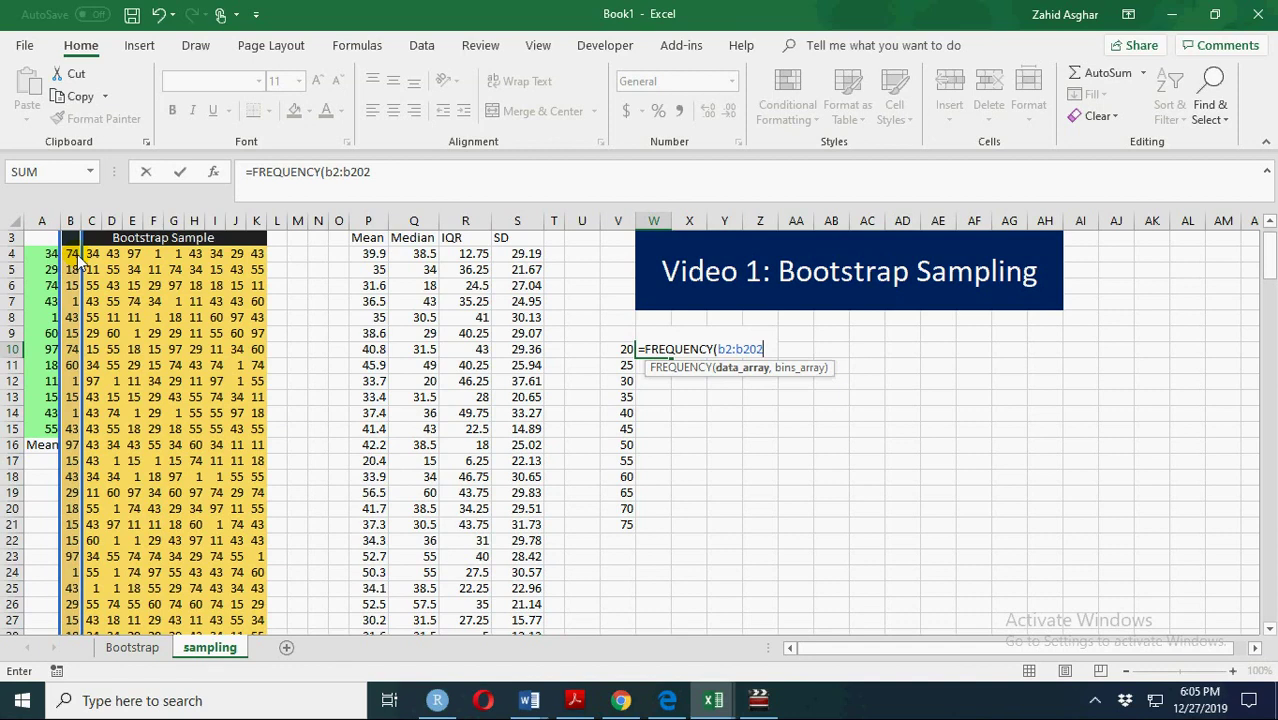
{"action": "type", "text": ","}
{"action": "key", "text": "BackSpace"}
{"action": "key", "text": "BackSpace"}
{"action": "key", "text": "BackSpace"}
{"action": "key", "text": "BackSpace"}
{"action": "key", "text": "BackSpace"}
{"action": "key", "text": "BackSpace"}
{"action": "key", "text": "BackSpace"}
{"action": "key", "text": "BackSpace"}
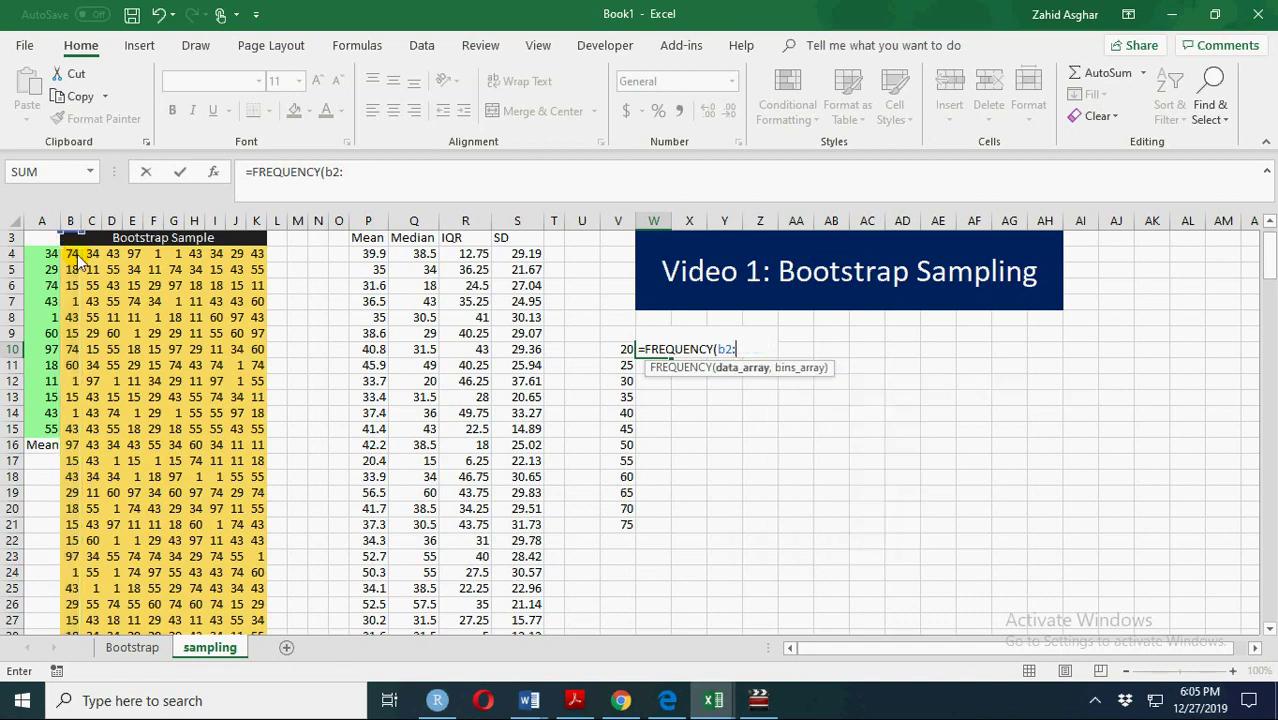
{"action": "left_click", "coordinate": [372, 255]}
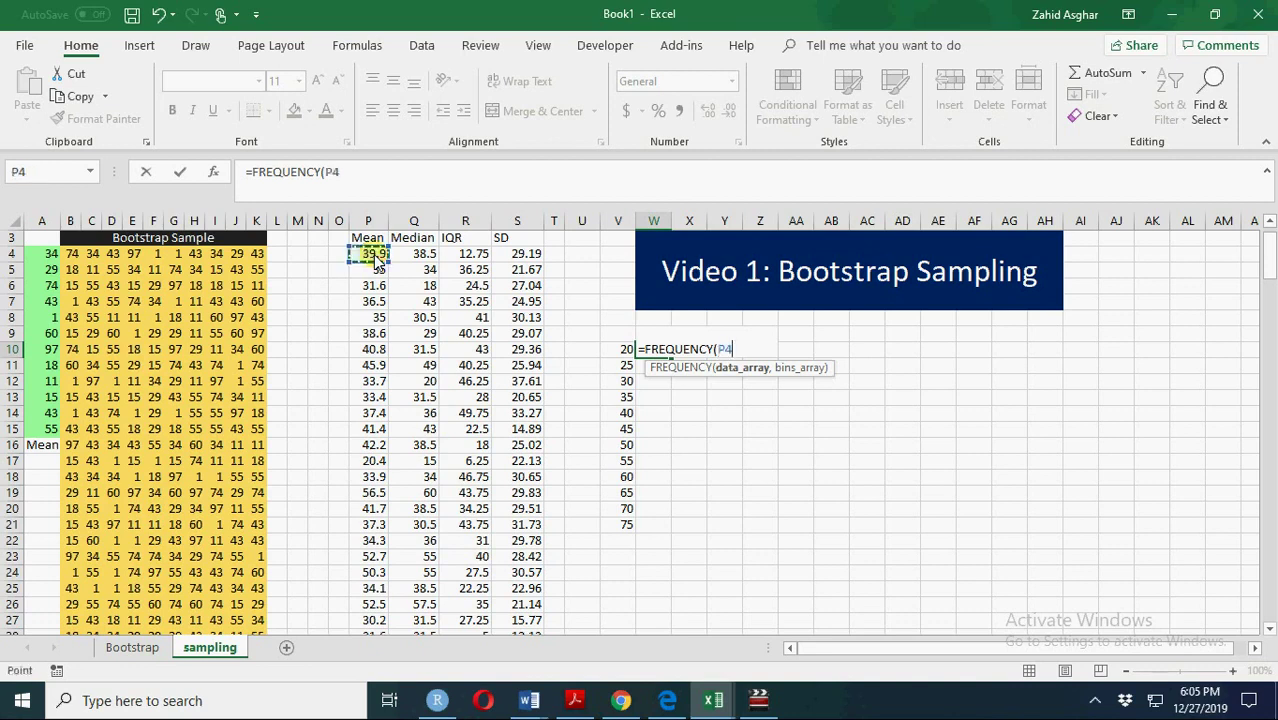
{"action": "key", "text": "ctrl+shift+Down"}
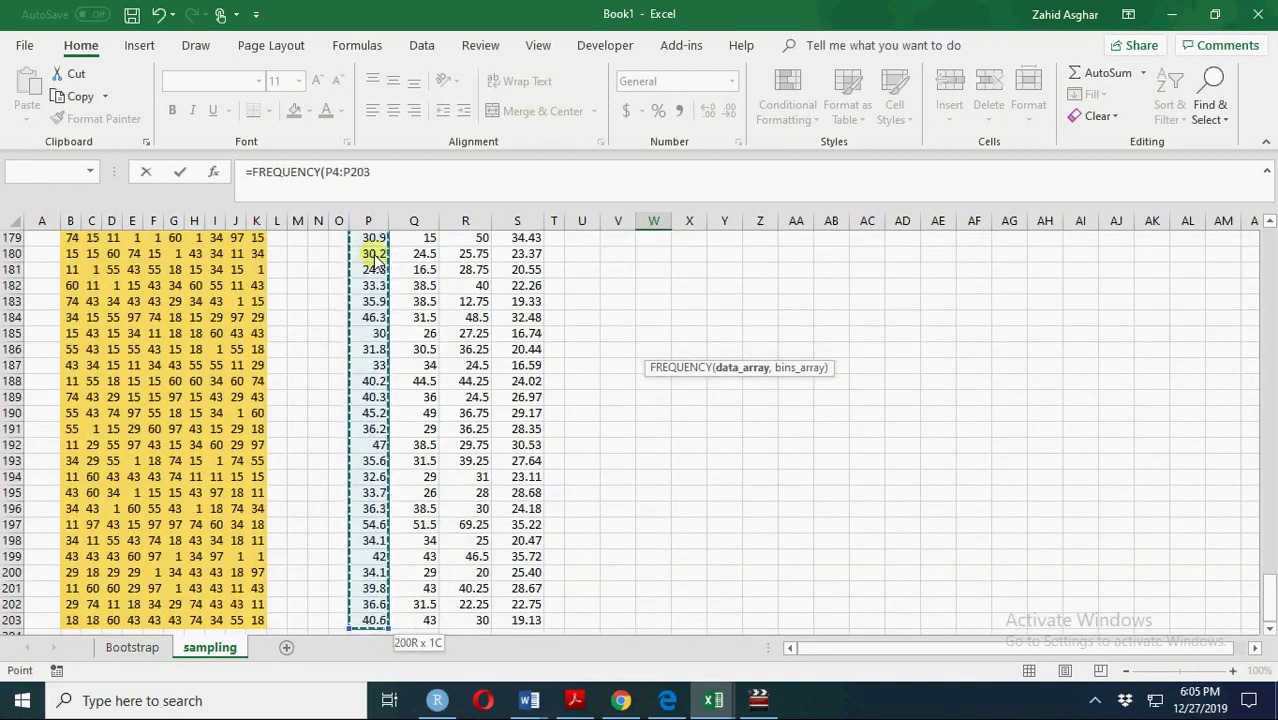
{"action": "type", "text": ","}
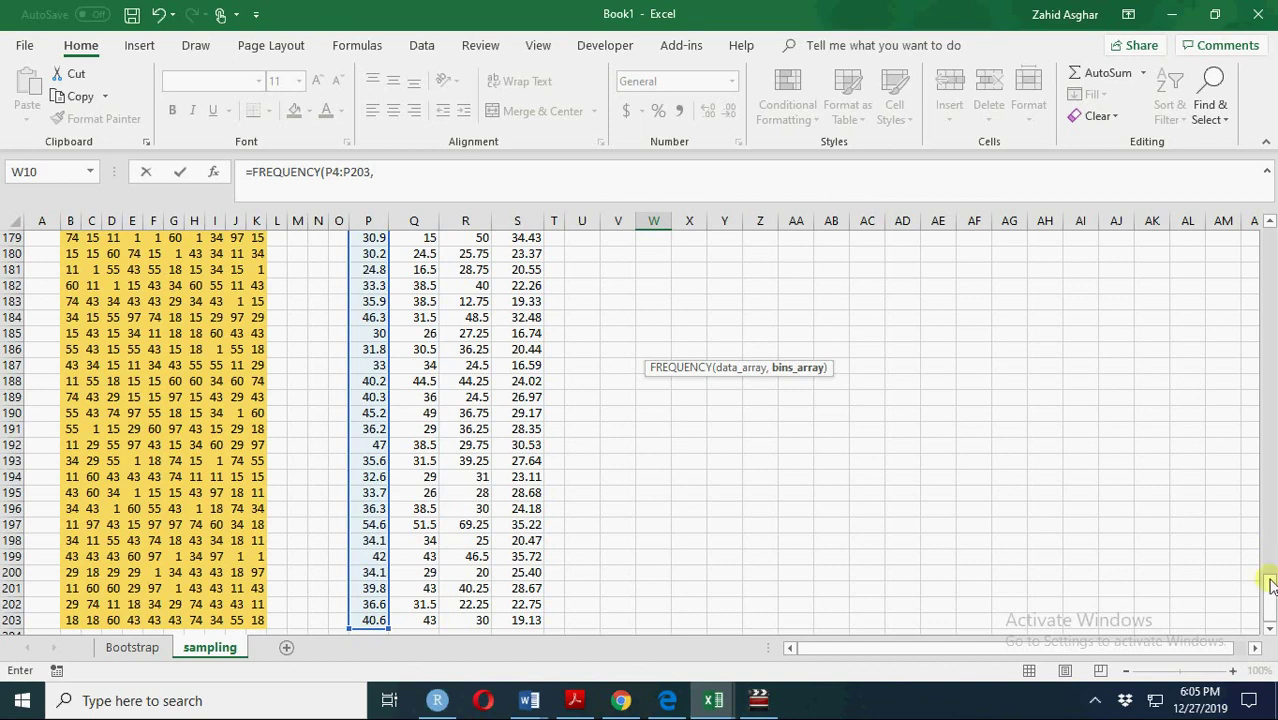
{"action": "left_click_drag", "start_coordinate": [1268, 588], "coordinate": [1268, 200]}
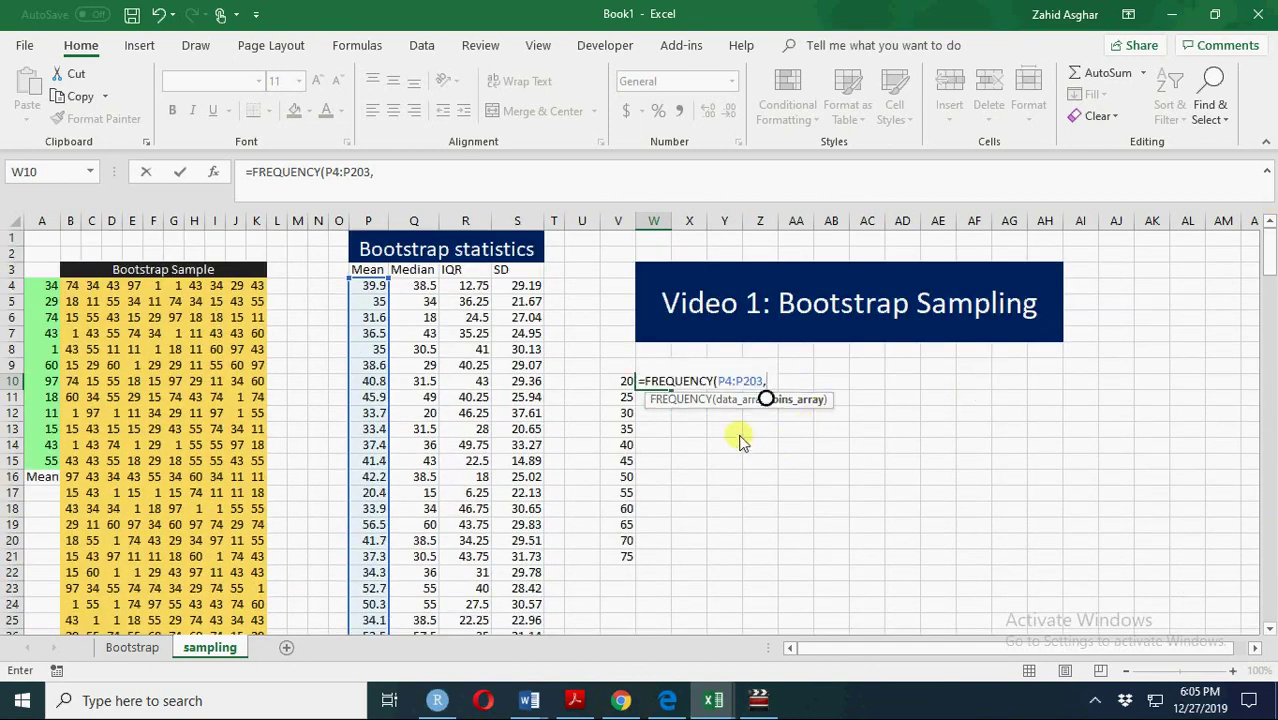
Step: Finish =FREQUENCY(P4:P203,V10:V21) and array-enter it across W10:W21
{"action": "left_click", "coordinate": [622, 386]}
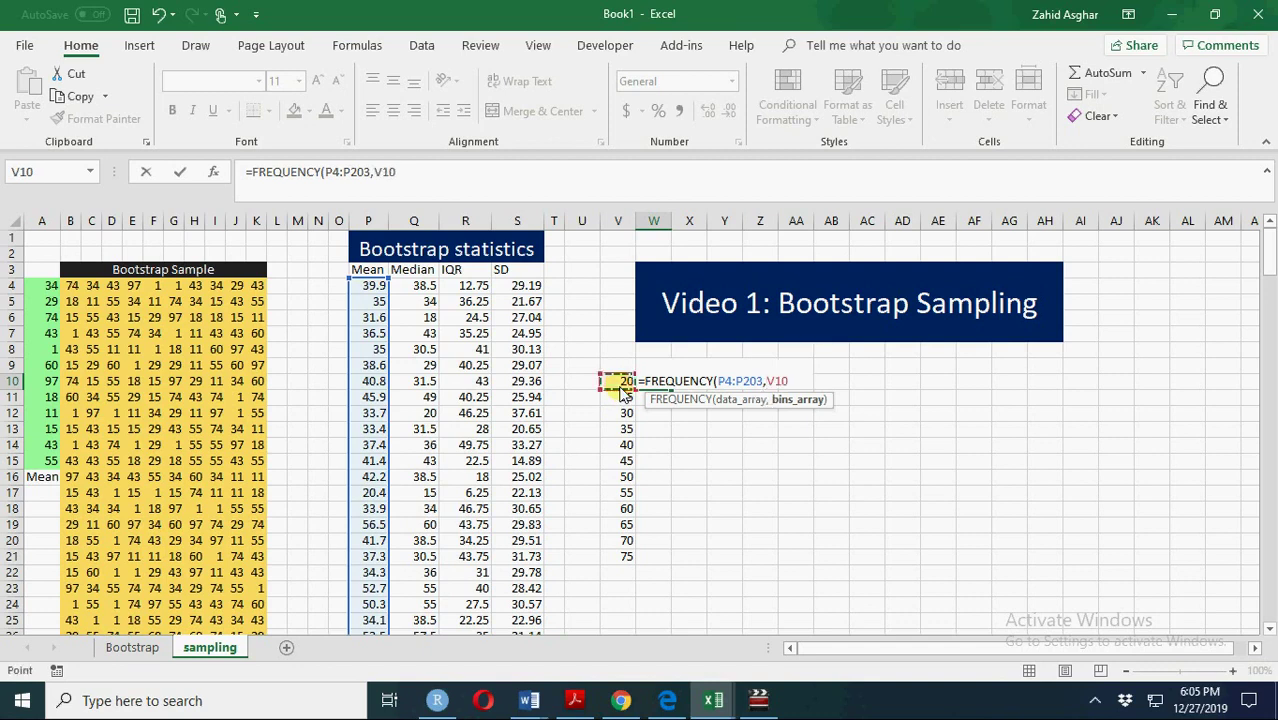
{"action": "left_click_drag", "start_coordinate": [624, 390], "coordinate": [632, 565]}
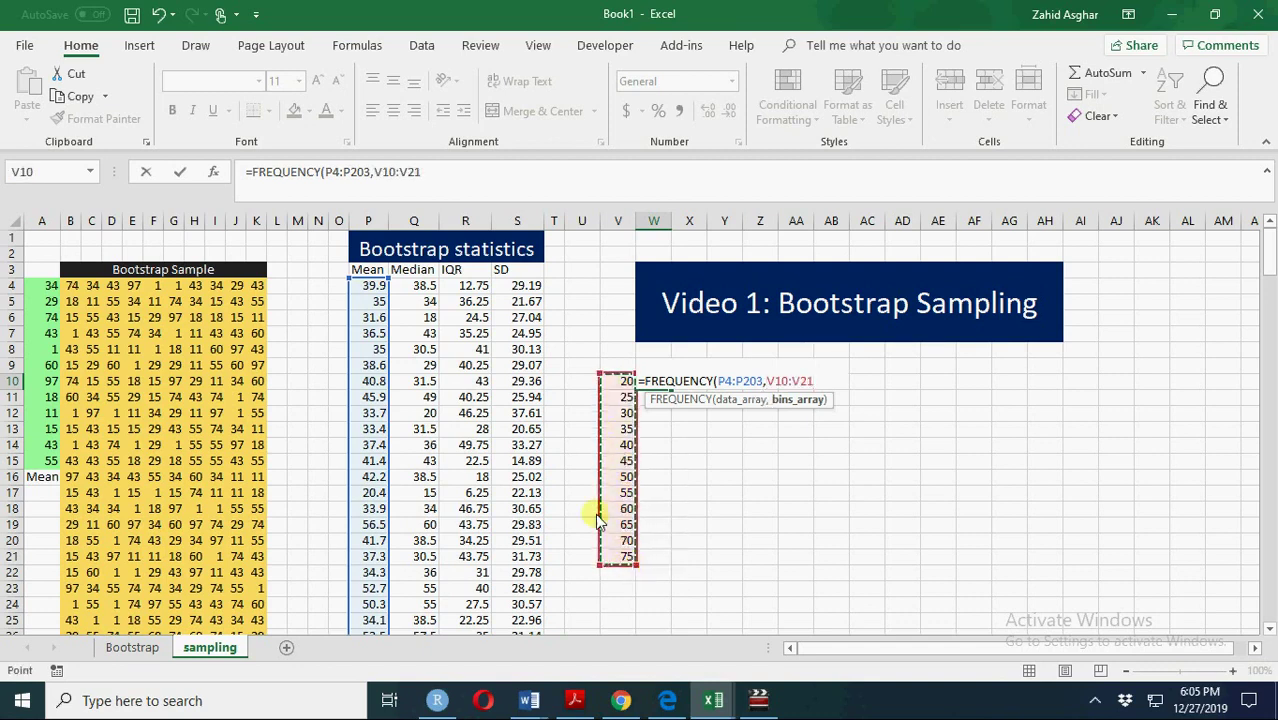
{"action": "left_click", "coordinate": [475, 180]}
{"action": "type", "text": ")"}
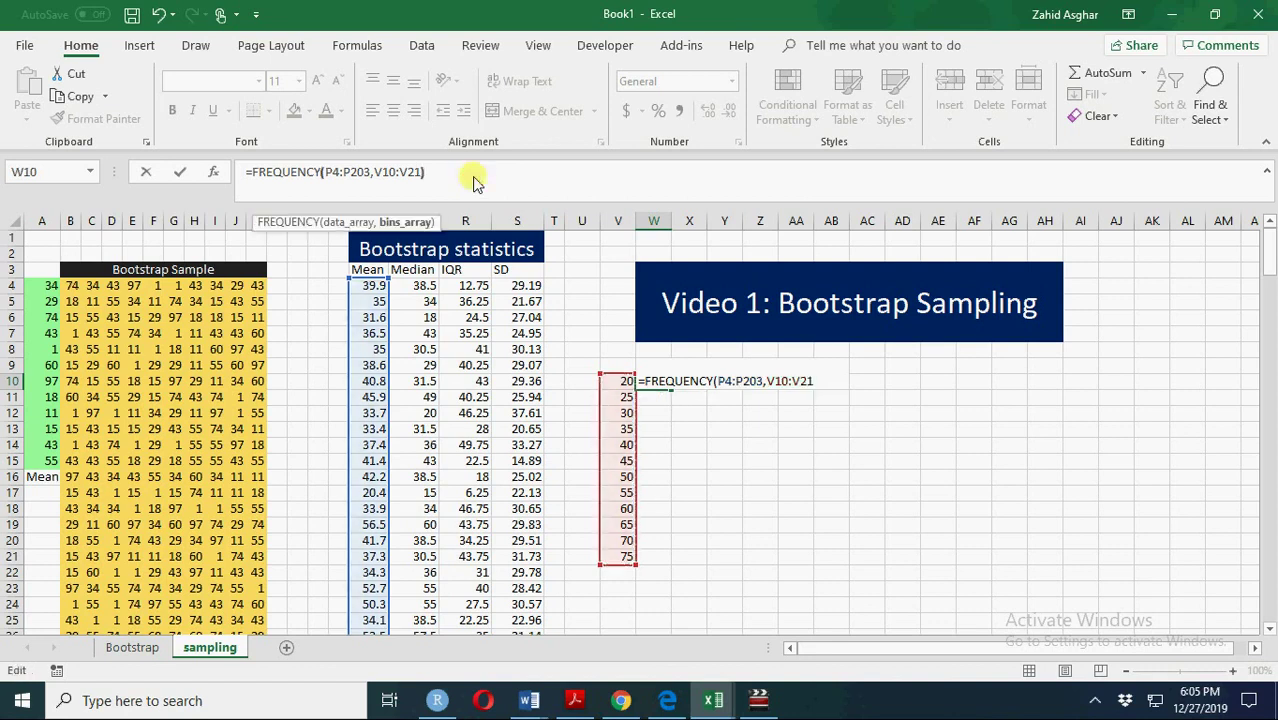
{"action": "key", "text": "Return"}
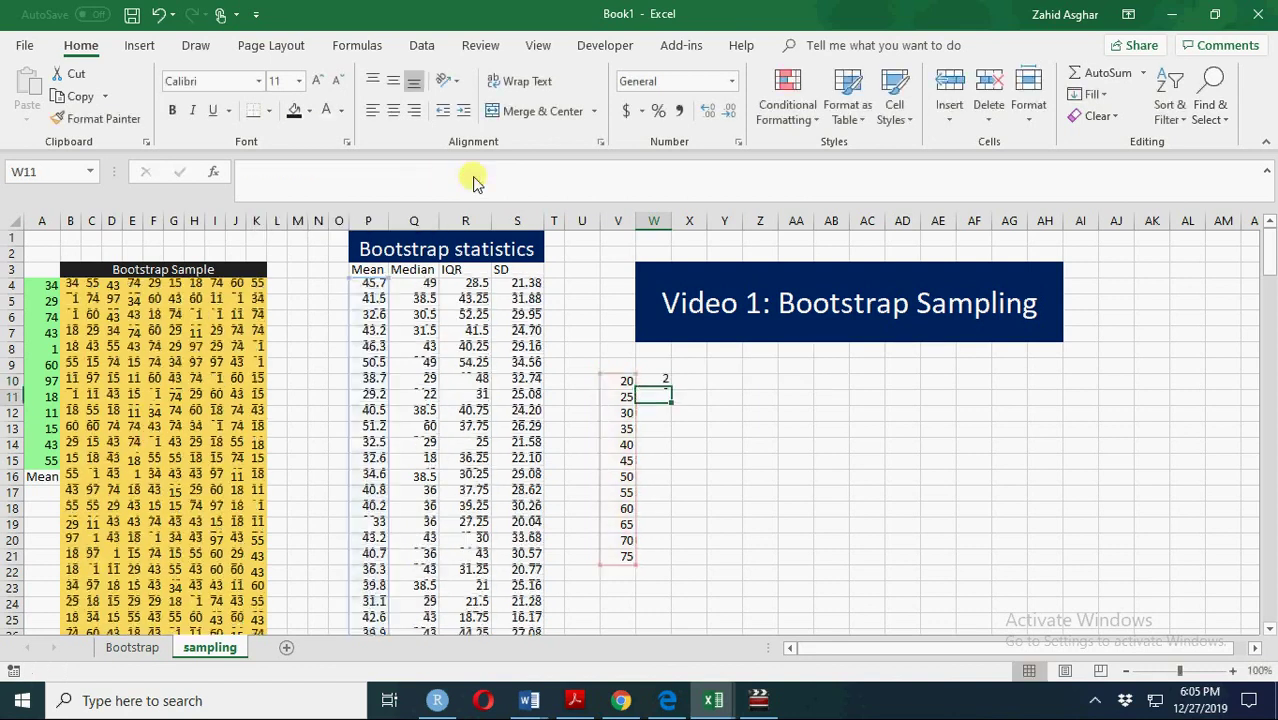
{"action": "left_click_drag", "start_coordinate": [659, 383], "coordinate": [657, 558]}
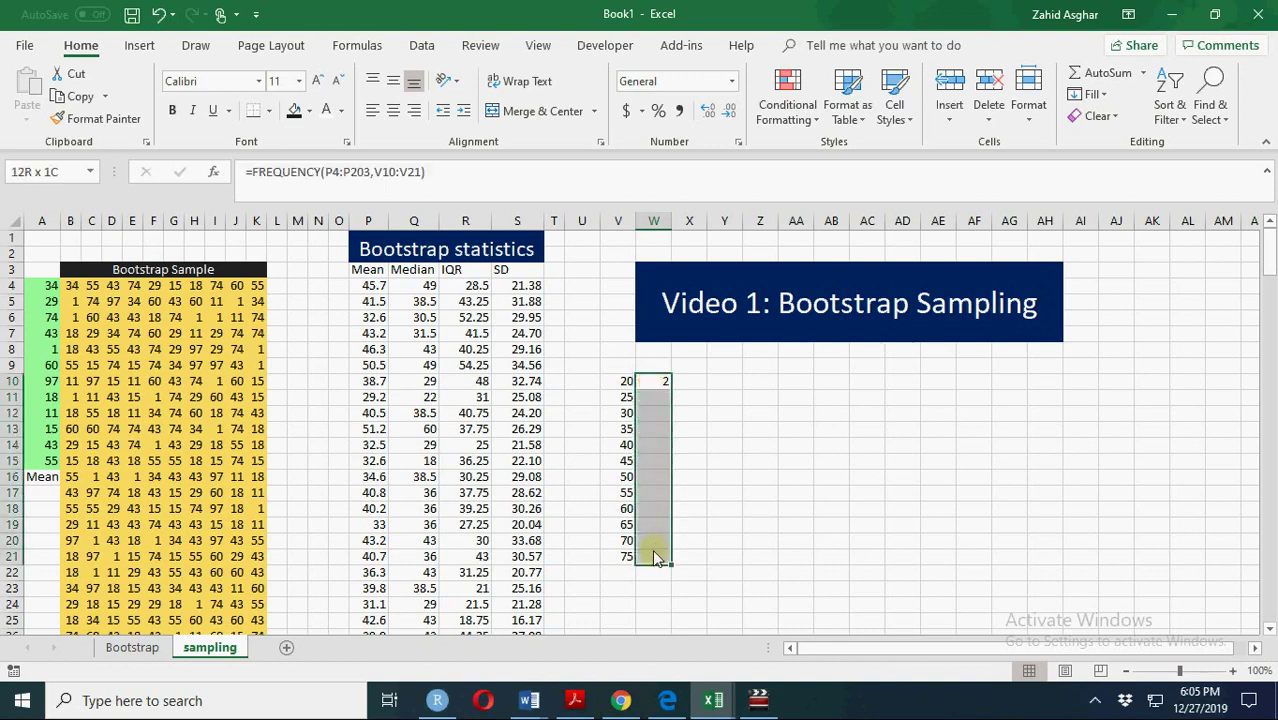
{"action": "left_click", "coordinate": [446, 178]}
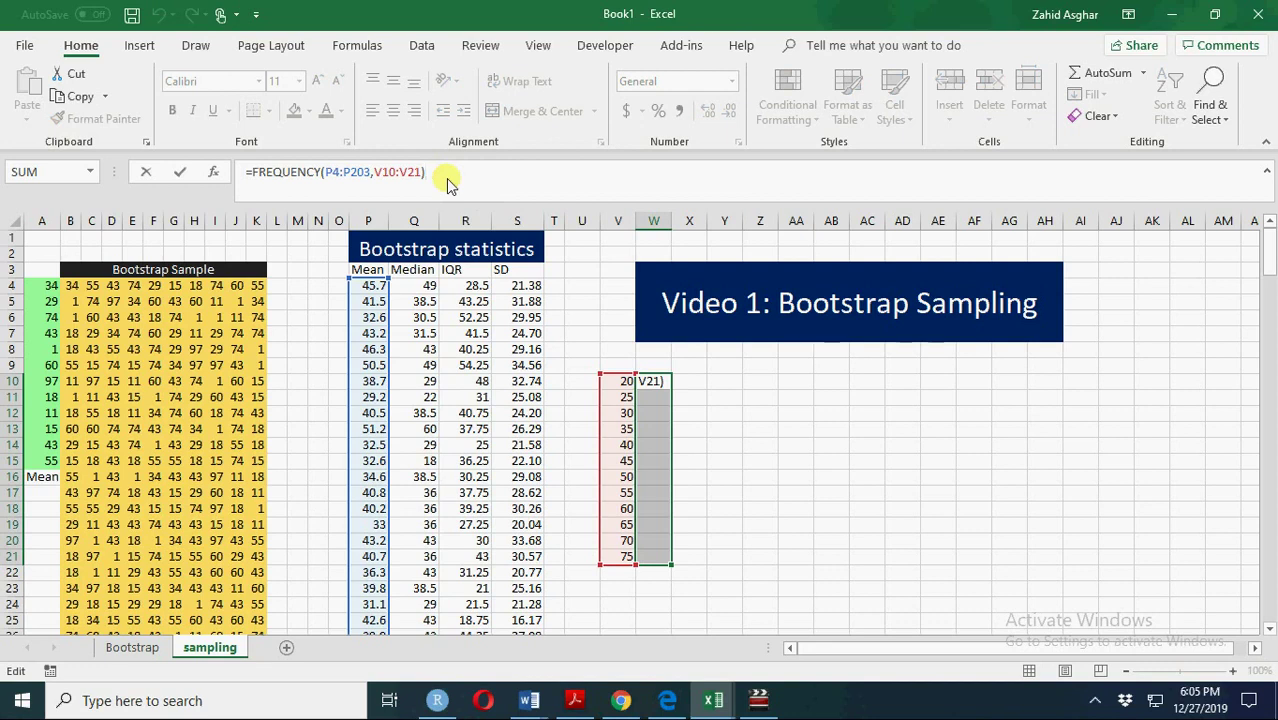
{"action": "key", "text": "ctrl+shift+Return"}
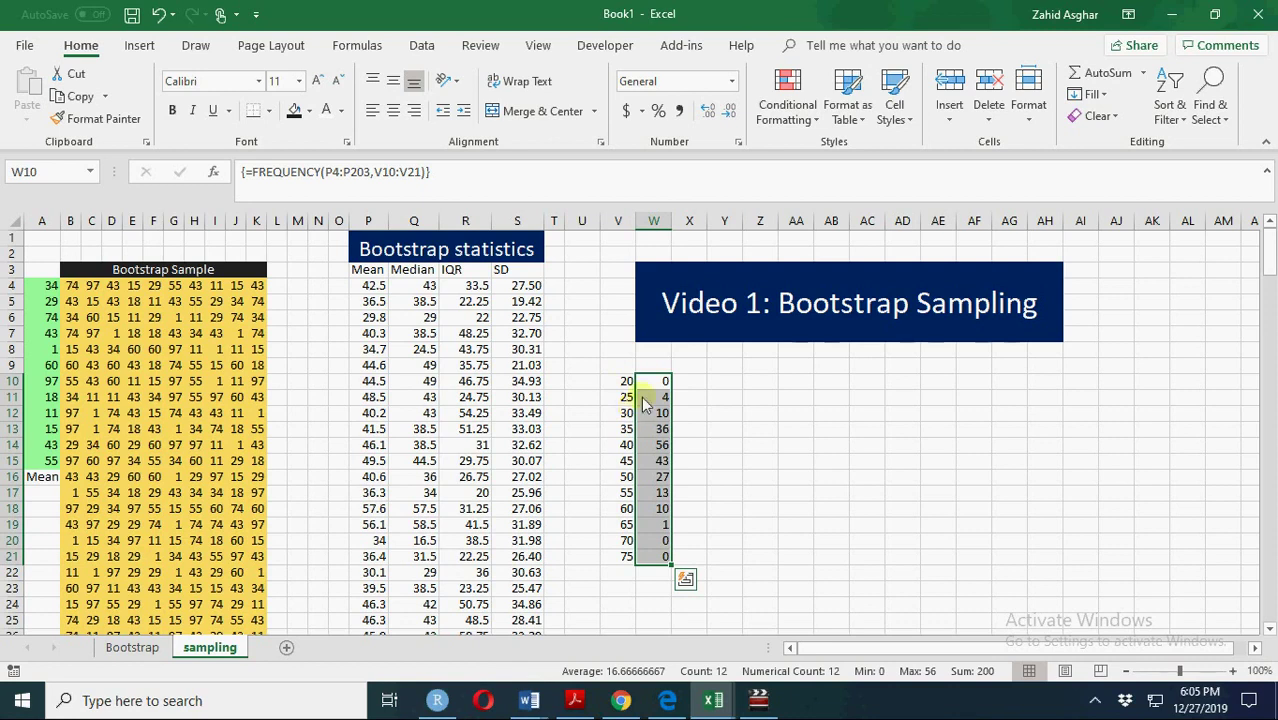
Step: Insert a 2-D clustered column chart of the W10:W21 counts below the Video 1 banner
{"action": "left_click", "coordinate": [140, 47]}
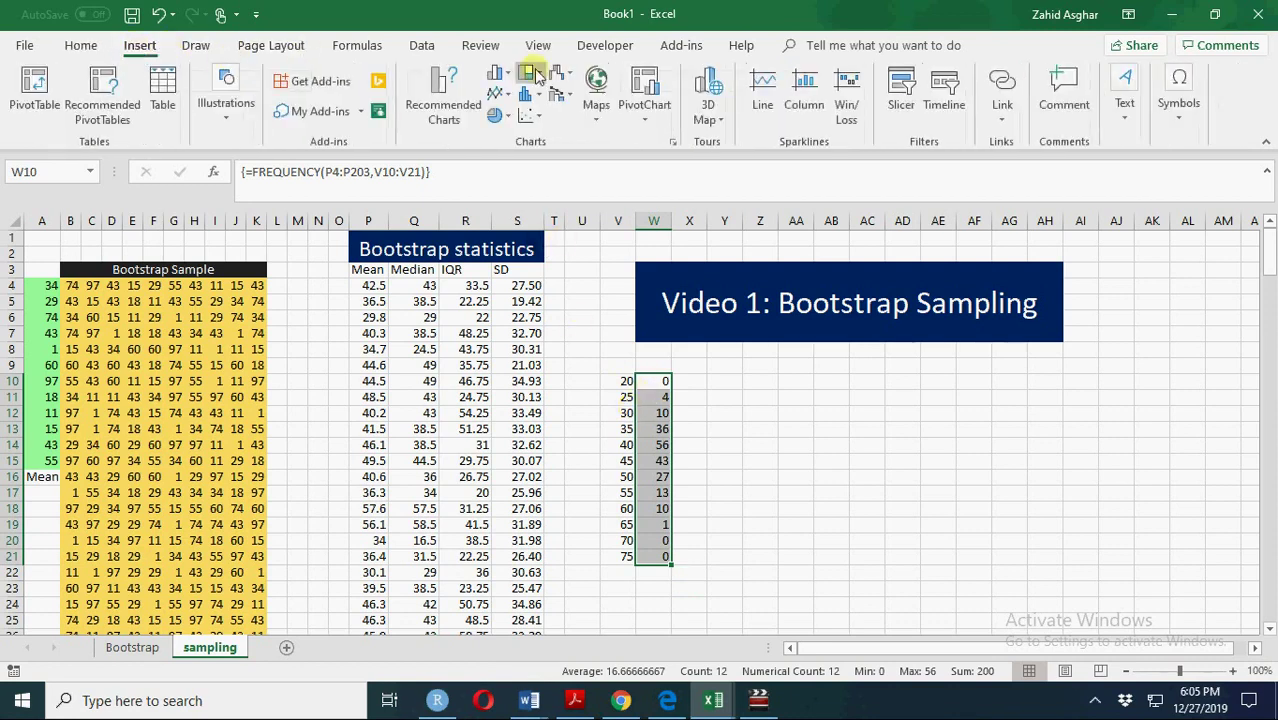
{"action": "left_click", "coordinate": [496, 74]}
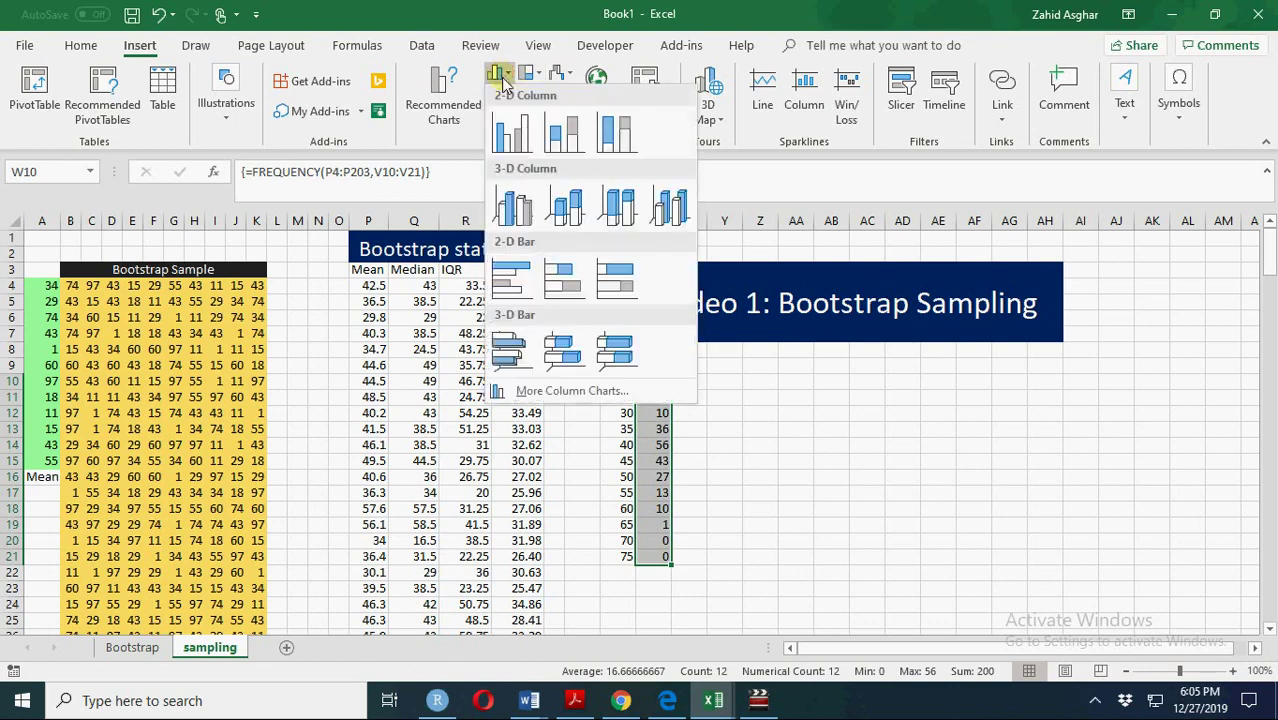
{"action": "left_click", "coordinate": [513, 132]}
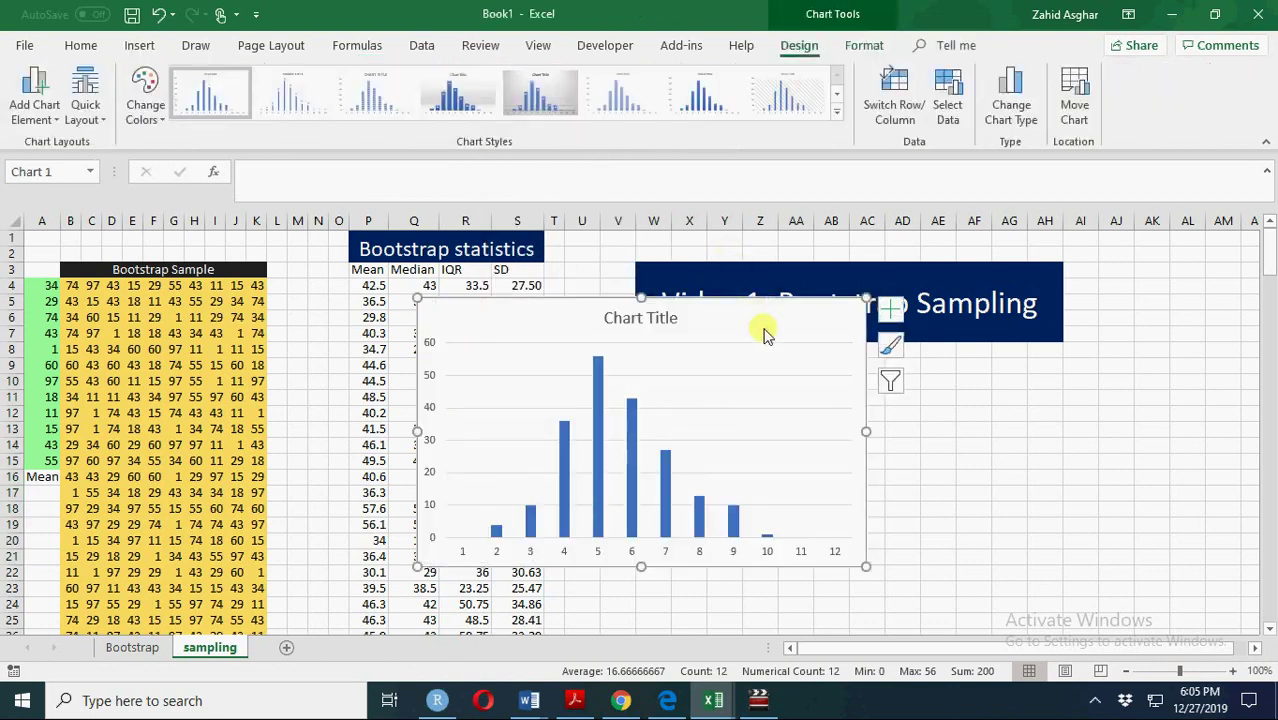
{"action": "mouse_move", "coordinate": [751, 315]}
{"action": "left_mouse_down"}
{"action": "mouse_move", "coordinate": [998, 408]}
{"action": "mouse_move", "coordinate": [1021, 344]}
{"action": "mouse_move", "coordinate": [1021, 362]}
{"action": "left_mouse_up"}
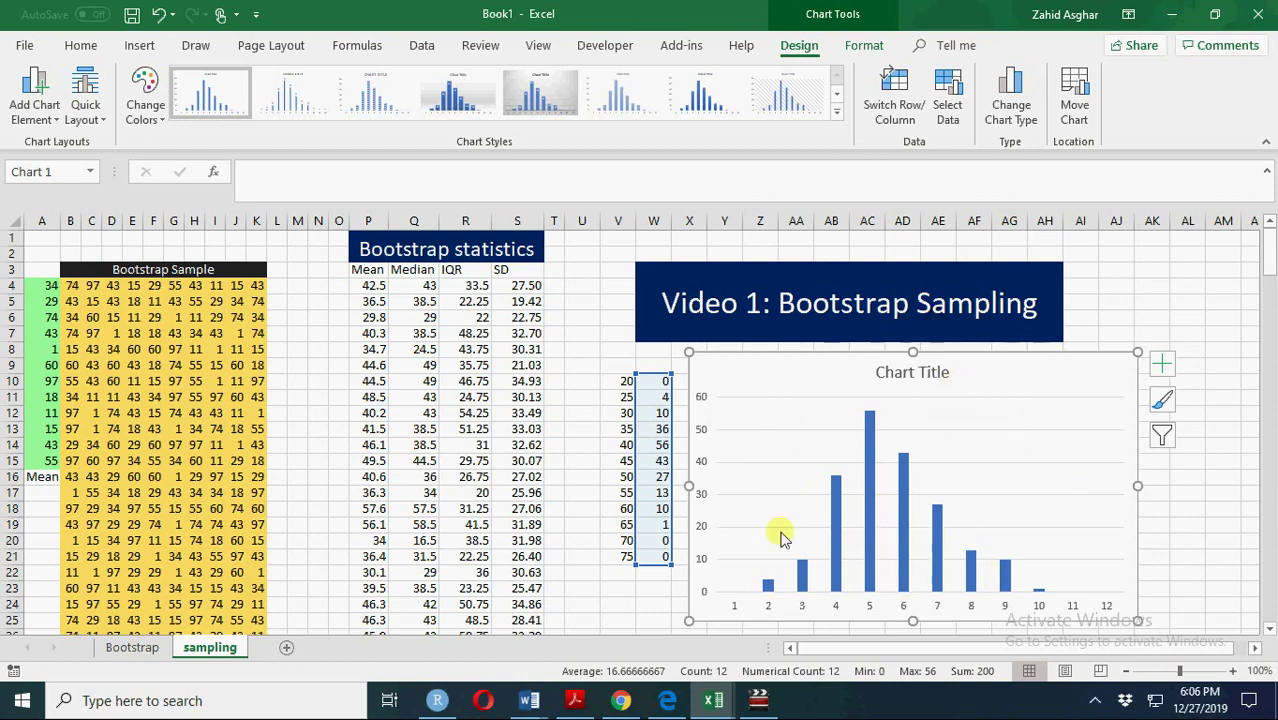
{"action": "left_click", "coordinate": [585, 288]}
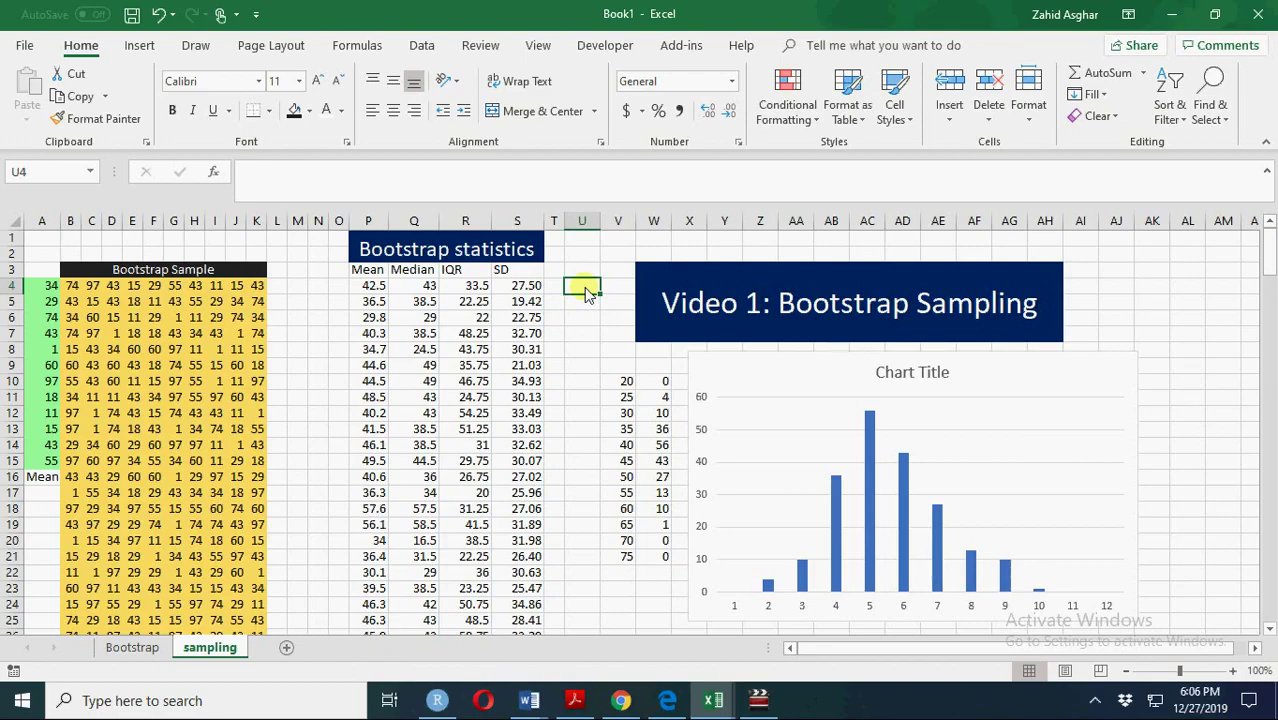